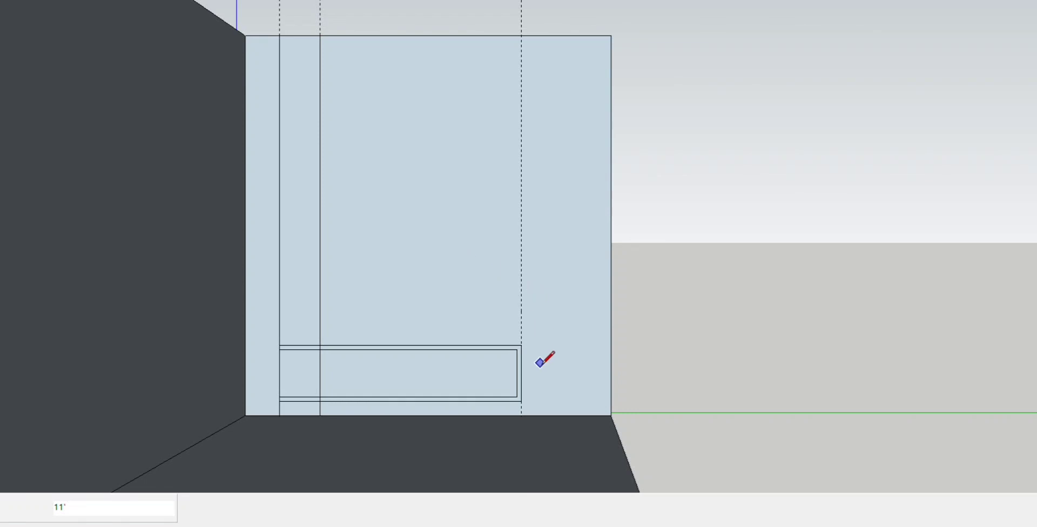
Draw a full-height vertical edge on the back wall panel from floor to top
left_click(521, 415)
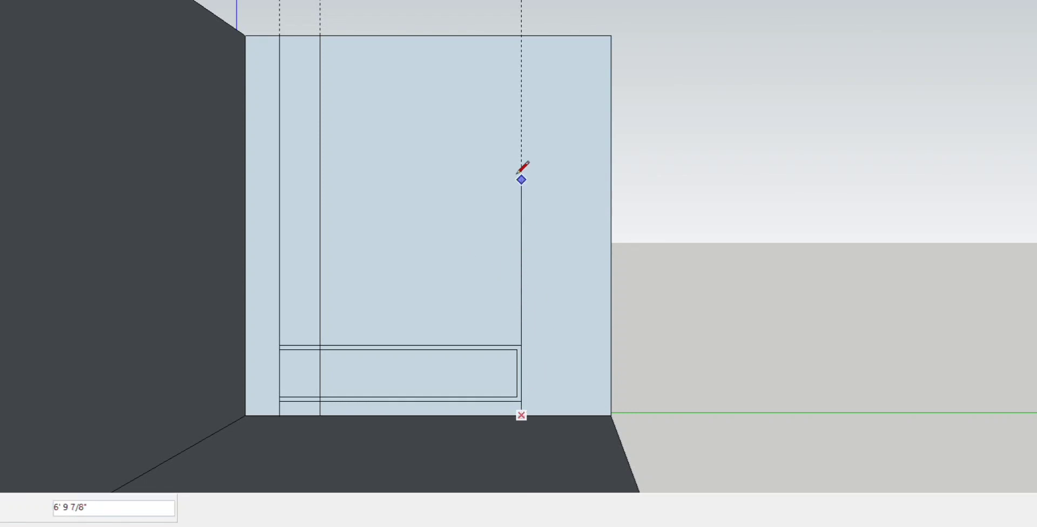
left_click(522, 34)
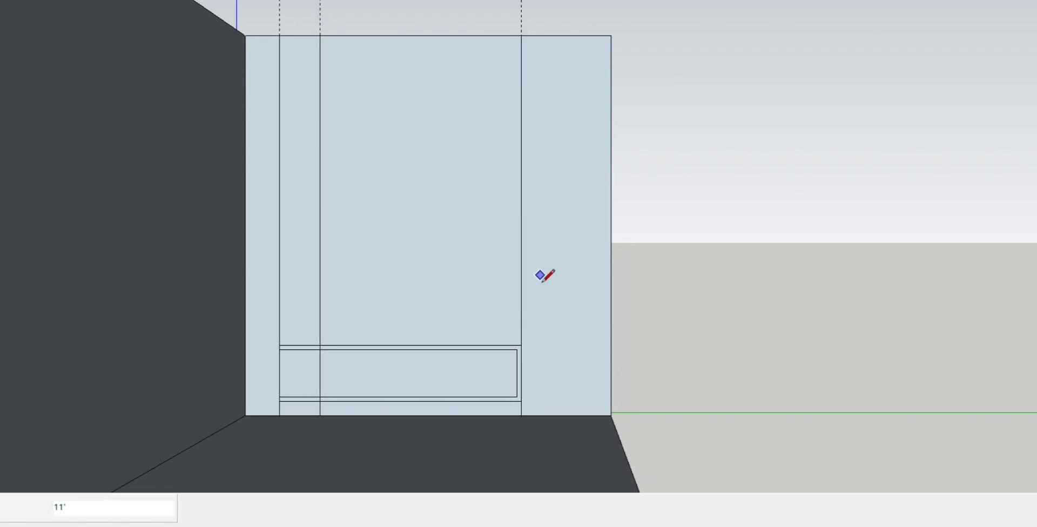
scroll(546, 274, "down", 3)
scroll(518, 369, "down", 1)
scroll(438, 360, "up", 2)
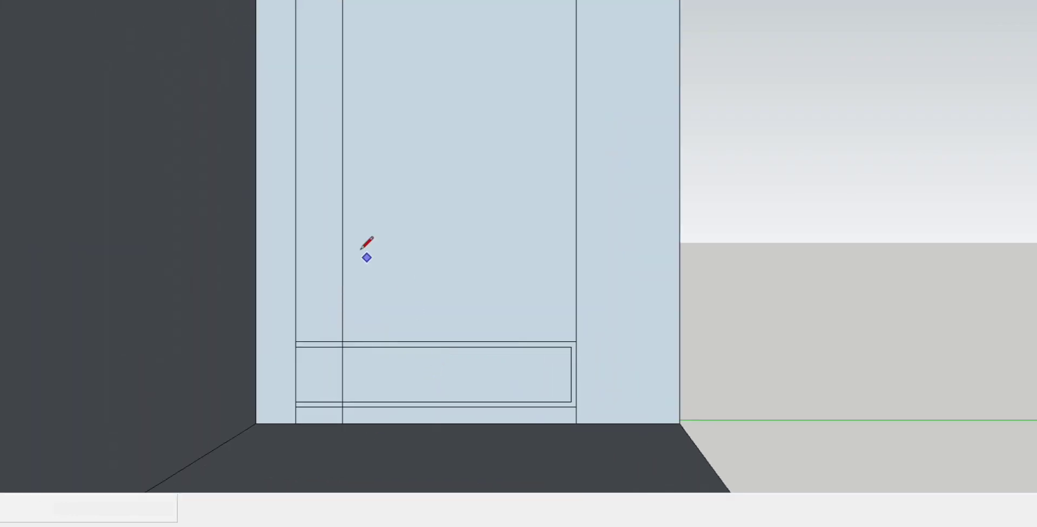
Add a guide 7' above the floor and draw a horizontal edge along it to the right vertical line
key("t")
left_click(542, 423)
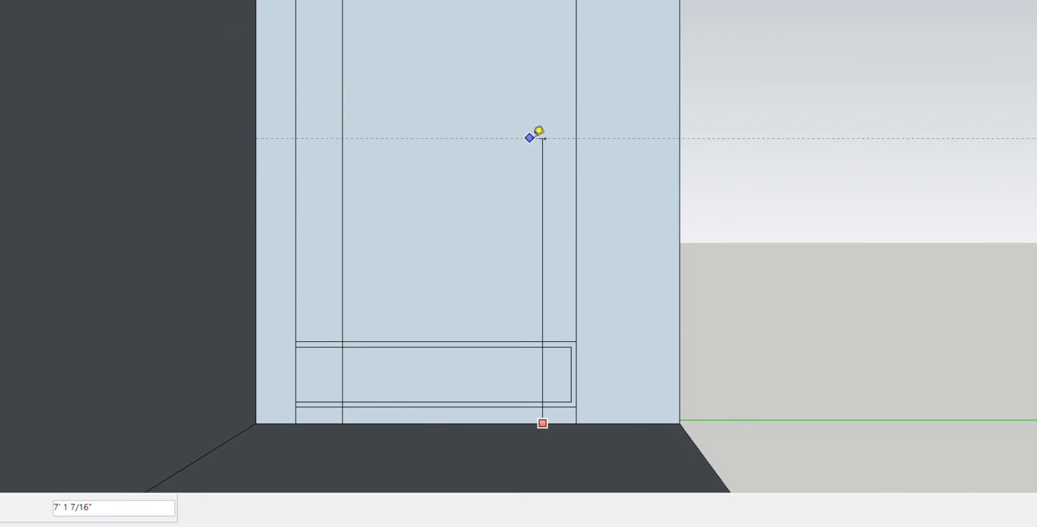
type("7")
key("Return")
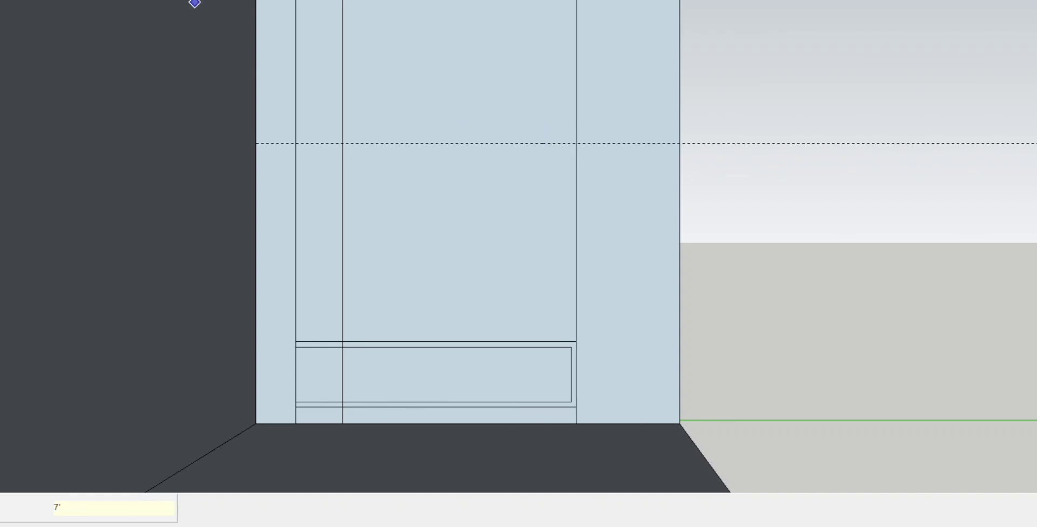
key("l")
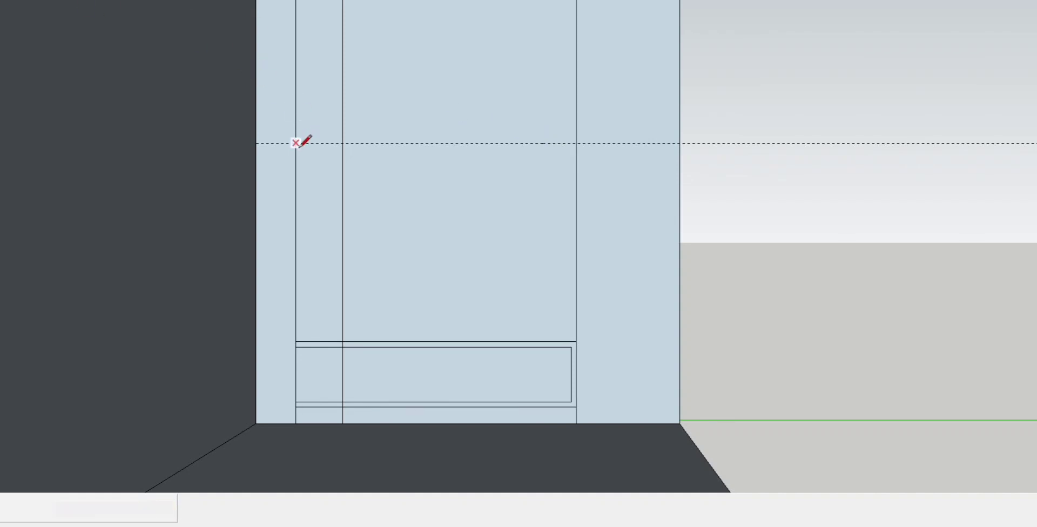
left_click(296, 142)
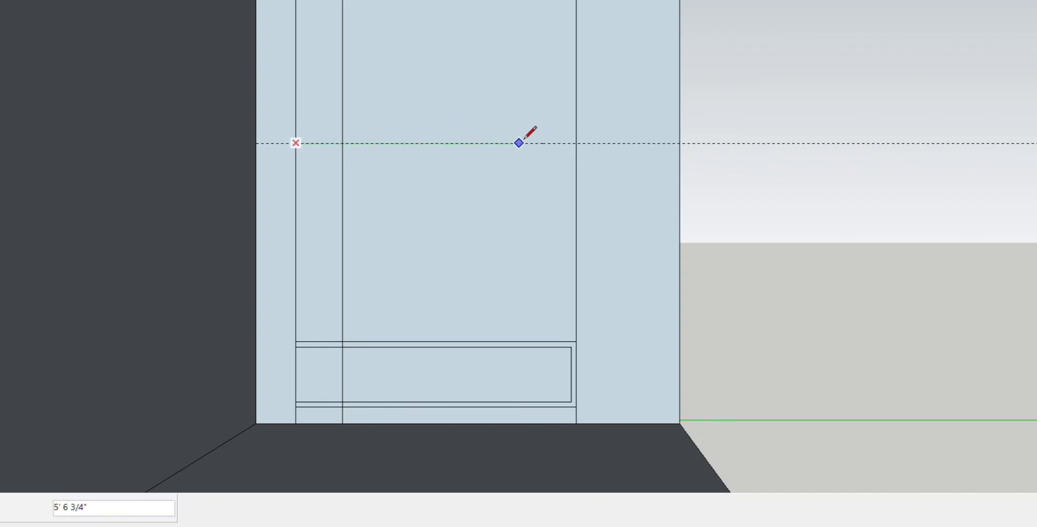
left_click(586, 139)
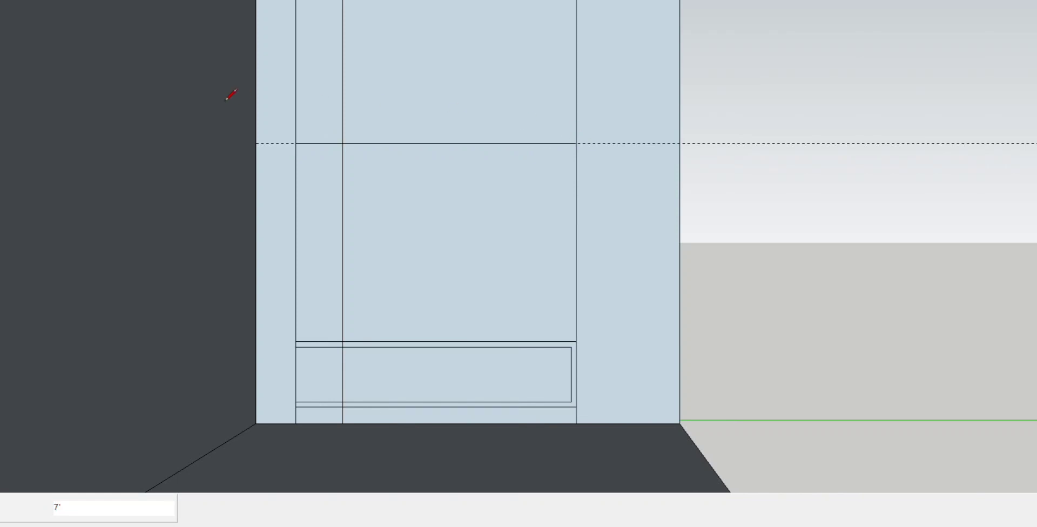
Erase the 7' guide and the vertical edges extending above the 7' line
key("b")
key("e")
left_click_drag(646, 135, 642, 177)
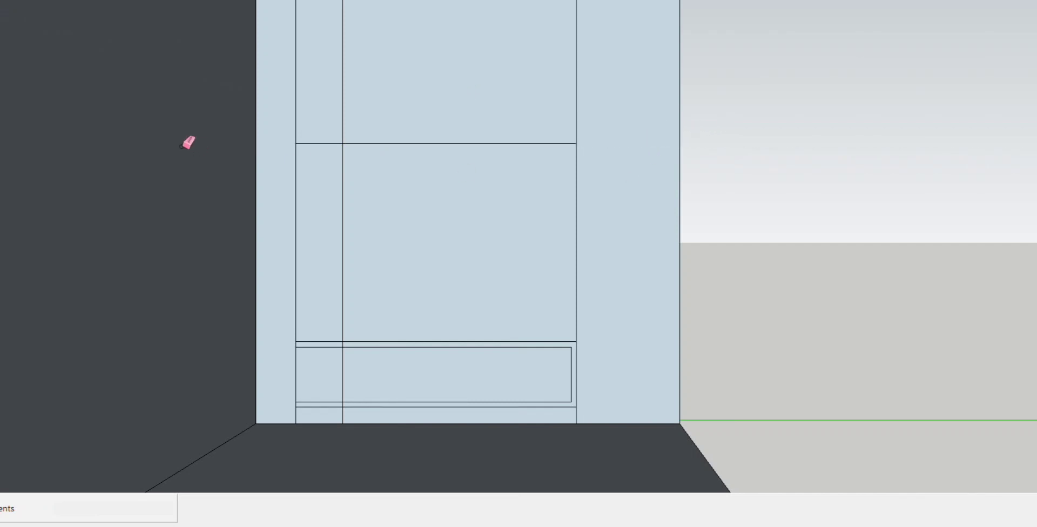
mouse_move(188, 142)
left_mouse_down()
mouse_move(501, 79)
mouse_move(596, 74)
left_mouse_up()
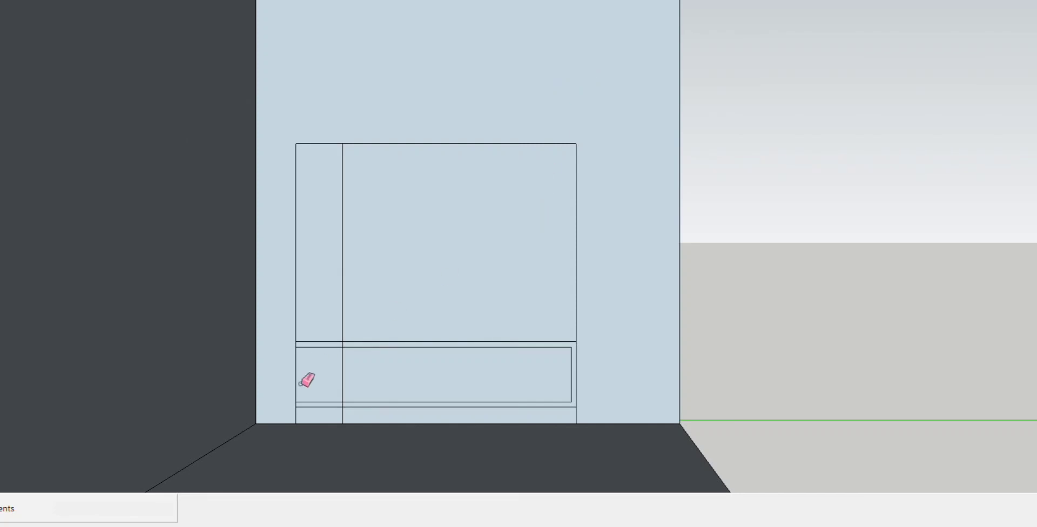
Erase the edge crossing between the two rails, including its leftover piece
scroll(333, 361, "up", 3)
scroll(354, 346, "up", 3)
scroll(344, 319, "up", 1)
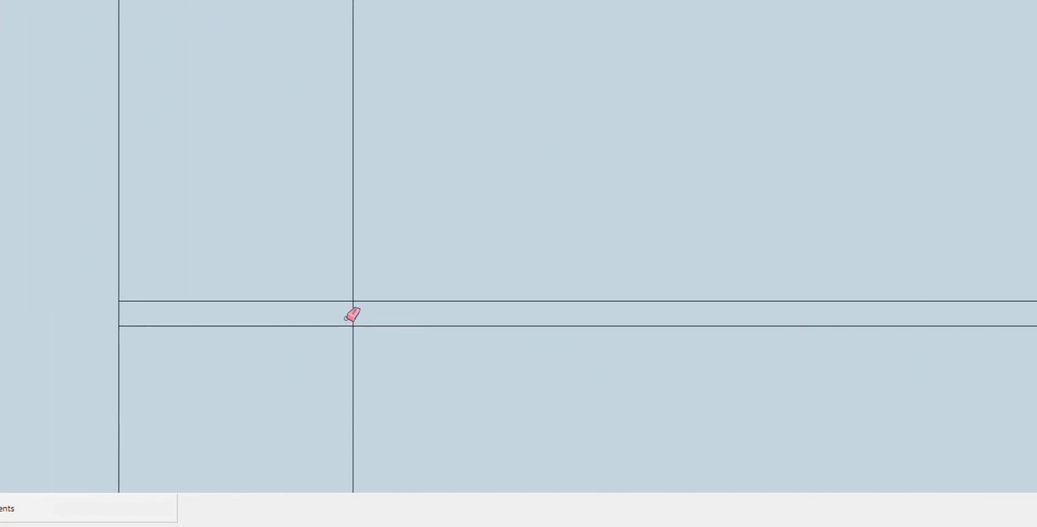
left_click_drag(348, 318, 378, 310)
scroll(359, 283, "down", 2)
scroll(311, 166, "down", 3)
scroll(331, 338, "down", 1)
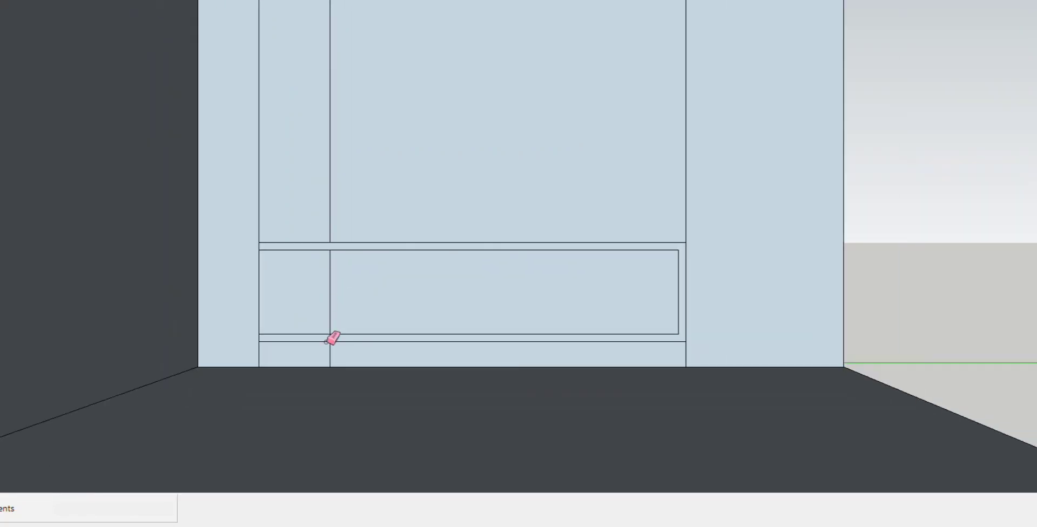
scroll(334, 338, "up", 2)
scroll(335, 338, "up", 4)
left_click_drag(344, 309, 398, 308)
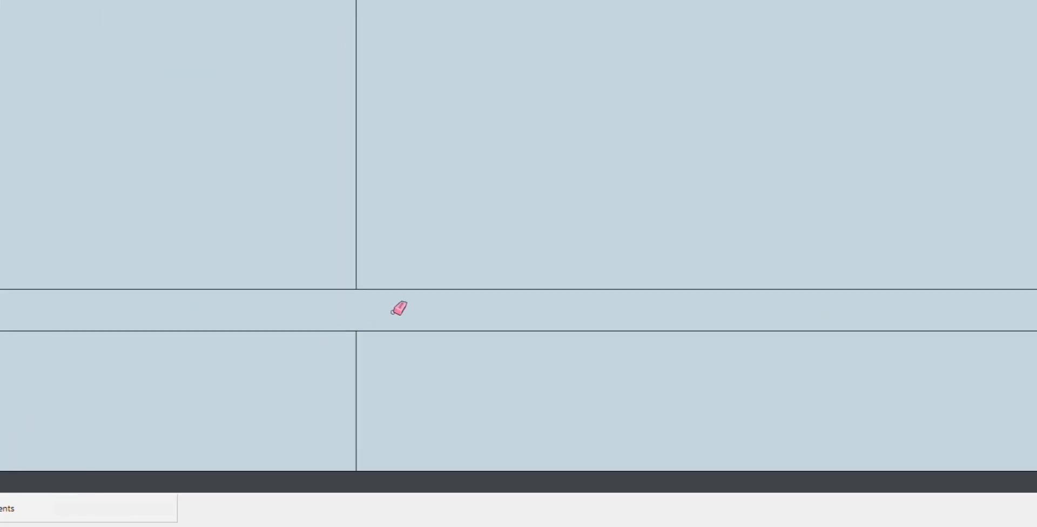
scroll(324, 313, "down", 3)
scroll(312, 315, "down", 3)
scroll(310, 326, "down", 2)
scroll(311, 325, "down", 3)
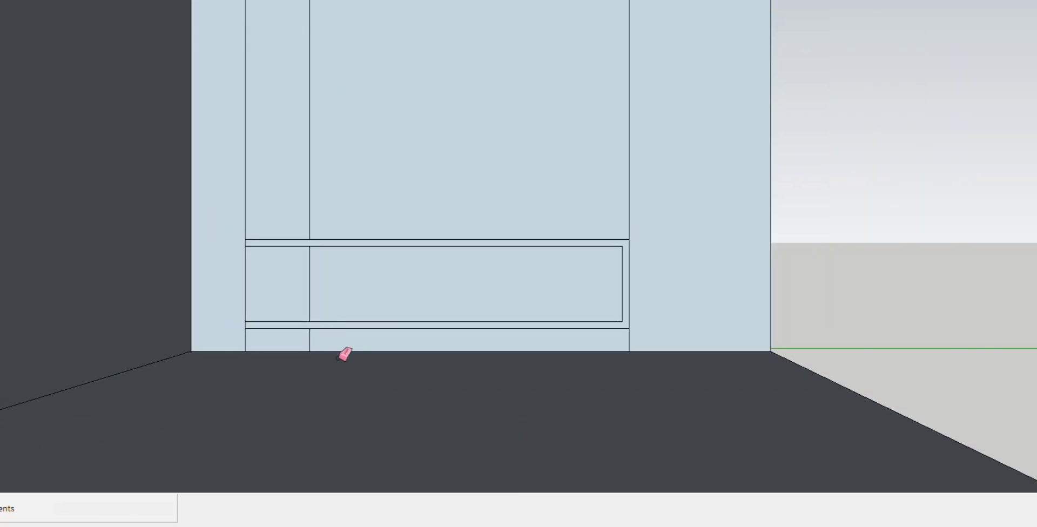
Pull the lower rail face out 15" into a shelf box
middle_click_drag(370, 381, 607, 393)
key("p")
left_click_drag(606, 393, 562, 409)
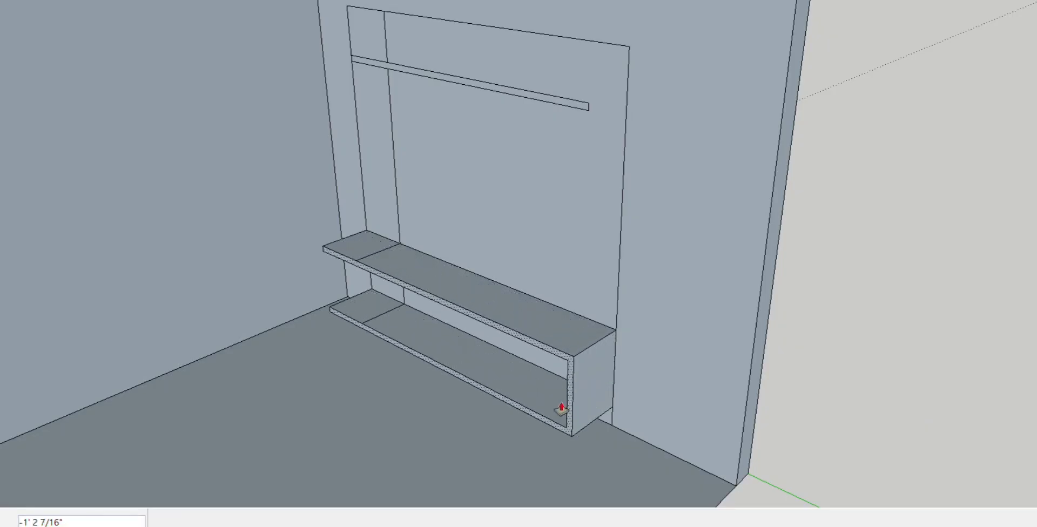
type("15")
key("Return")
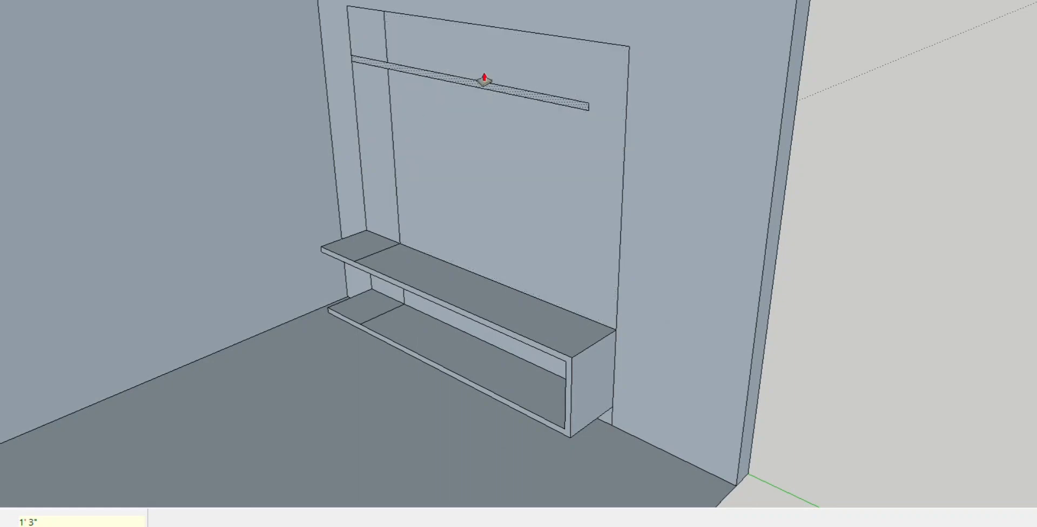
Pull the upper rail out into a 10" deep shelf and the back panel out 2"
left_click(483, 80)
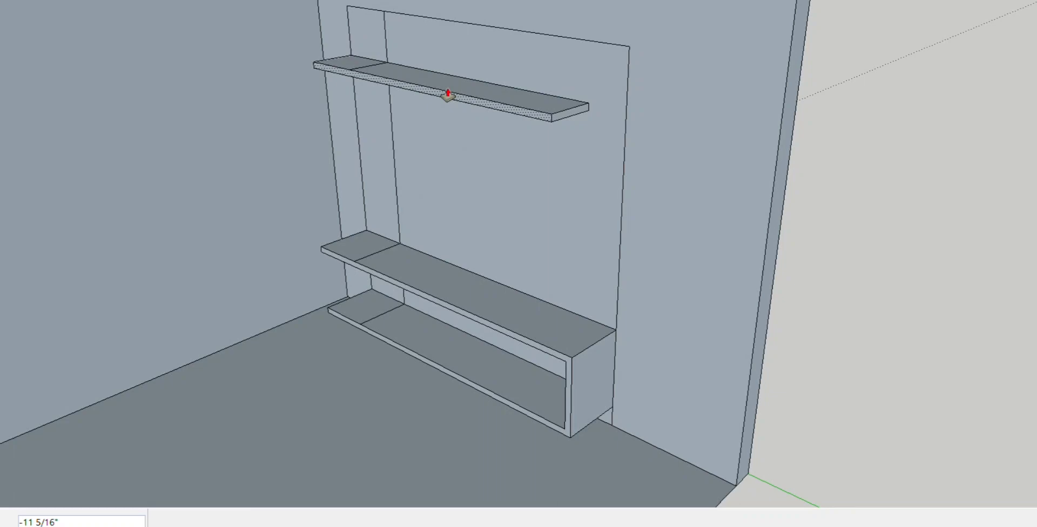
type("10")
key("Return")
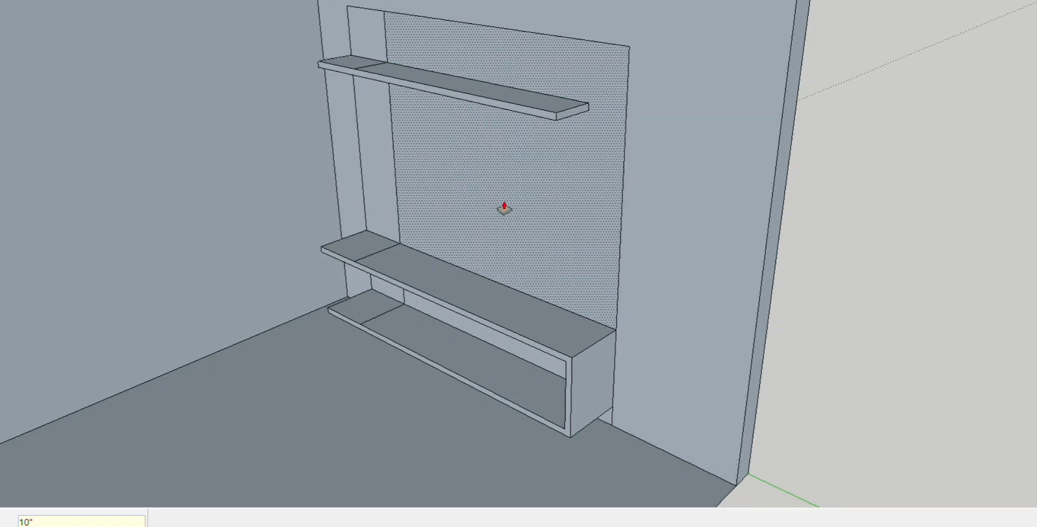
left_click(504, 208)
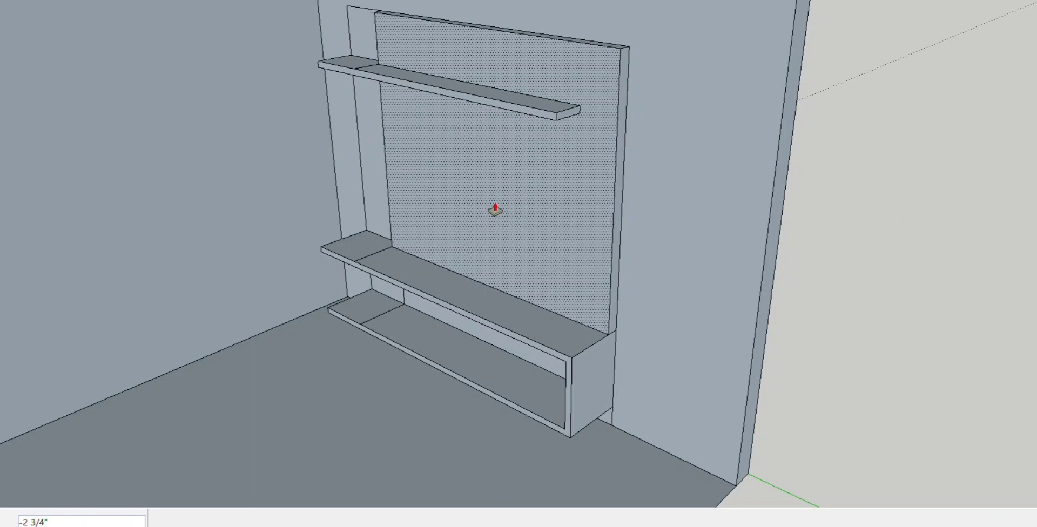
type("2")
key("Return")
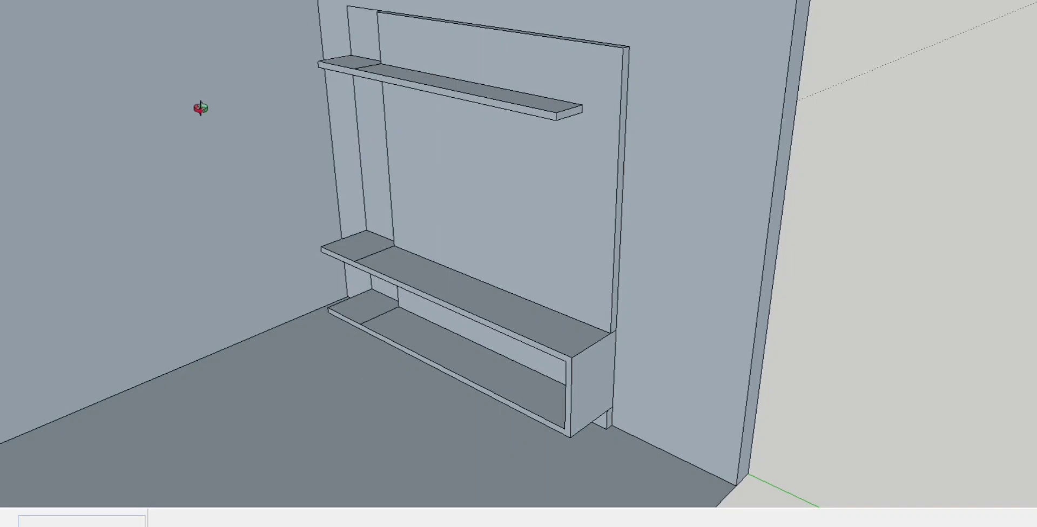
Push the upper-left square panel above the top shelf out 1" from the backboard
mouse_move(197, 104)
middle_mouse_down()
mouse_move(507, 158)
mouse_move(527, 204)
middle_mouse_up()
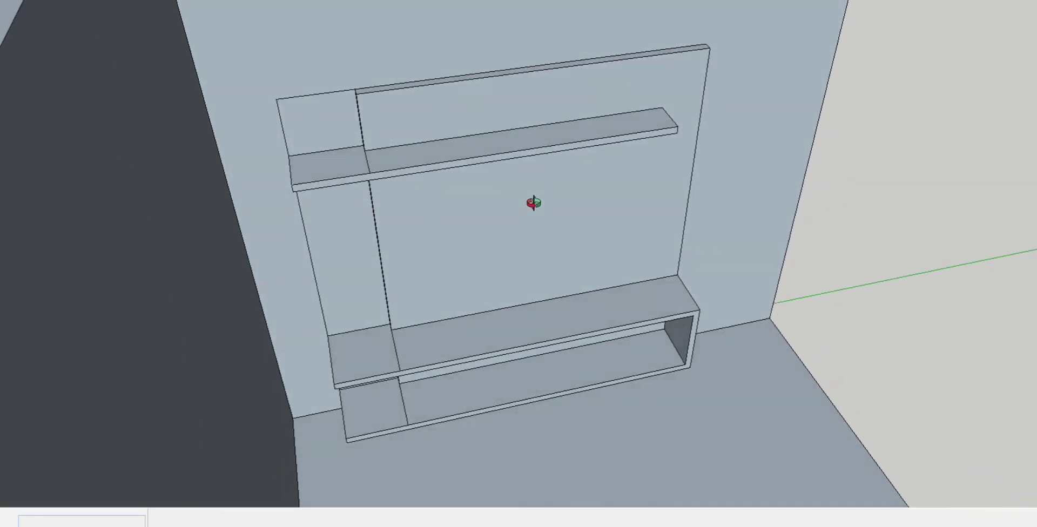
scroll(354, 141, "up", 2)
scroll(365, 157, "up", 2)
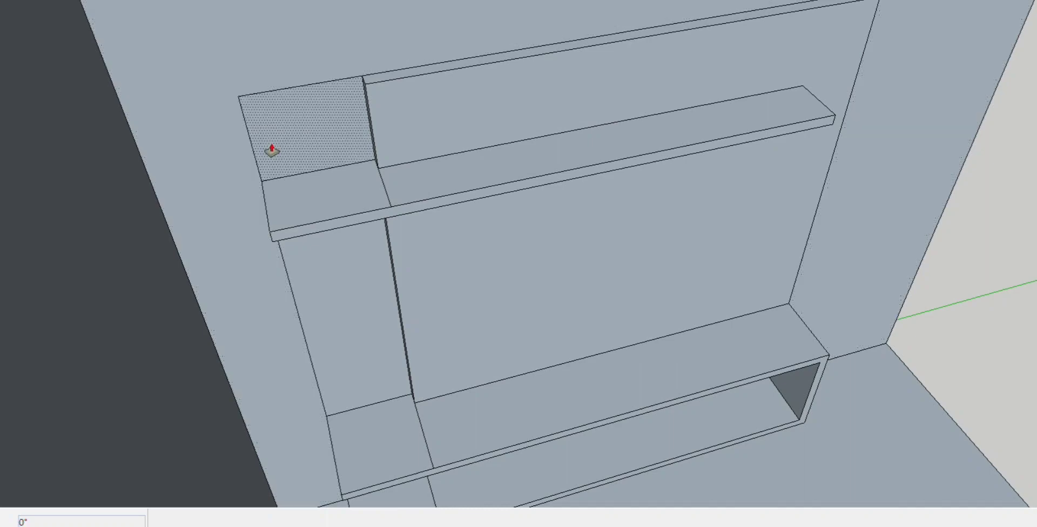
double_click(311, 125)
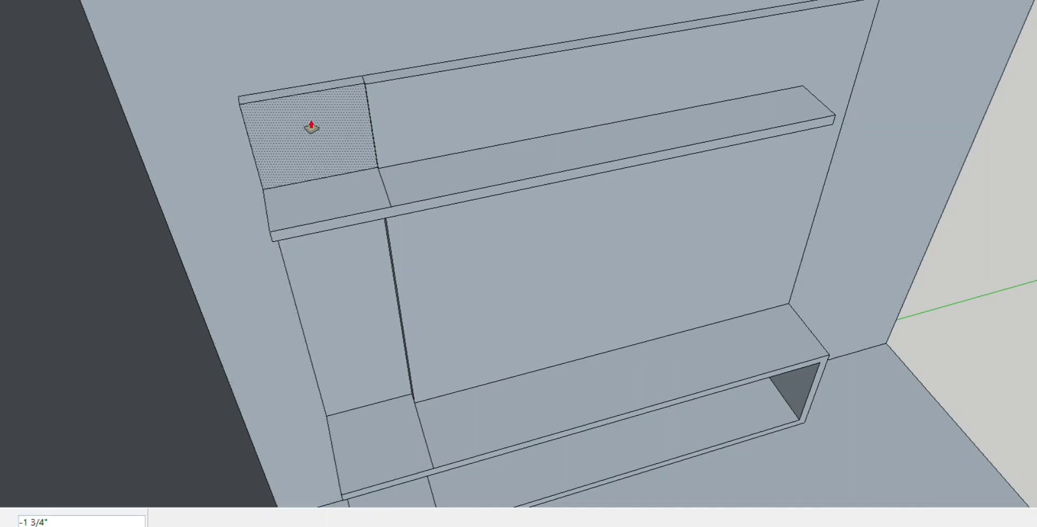
type("1")
key("Return")
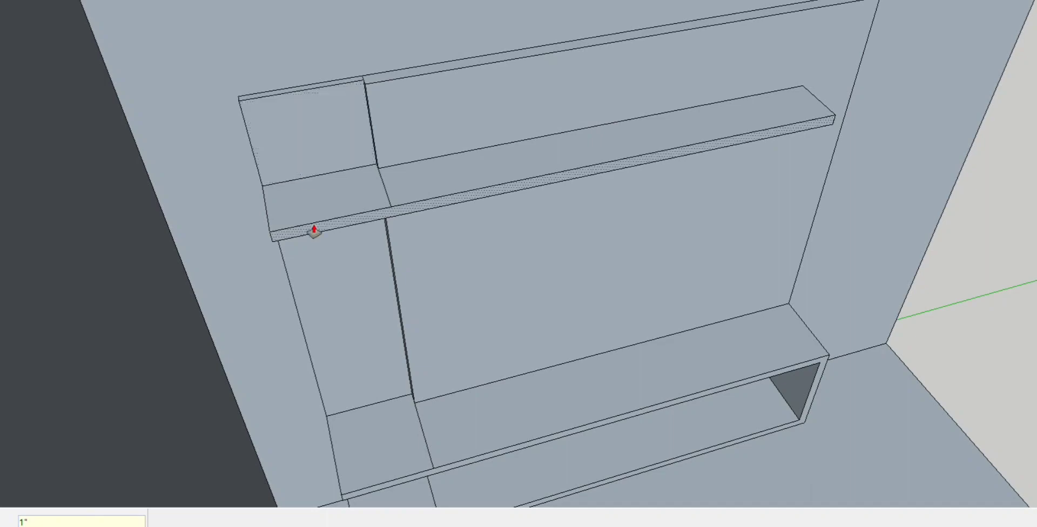
left_click(343, 289)
scroll(355, 140, "down", 3)
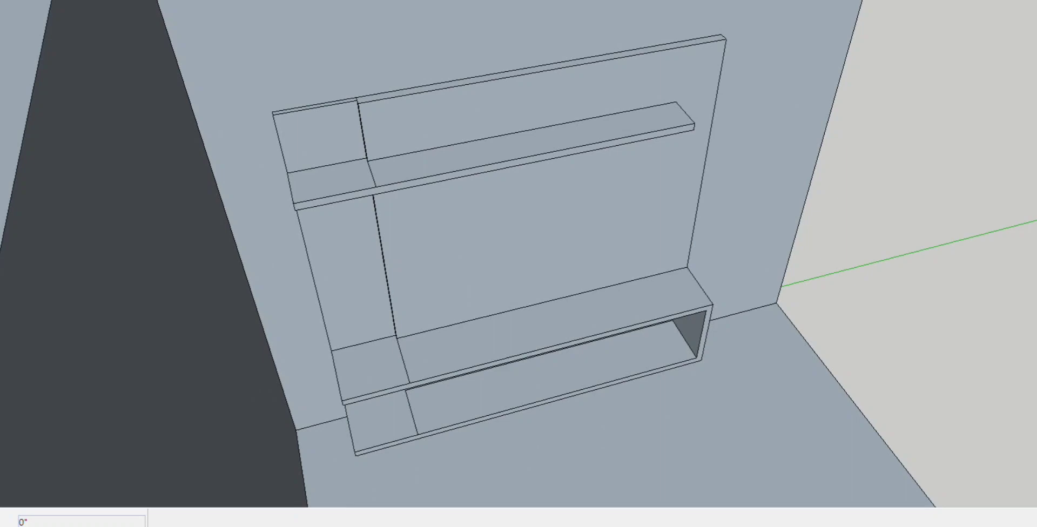
Place drawer-height guides in the lower shelf opening, starting 3/4" above the inner bottom
middle_click_drag(428, 333, 400, 213)
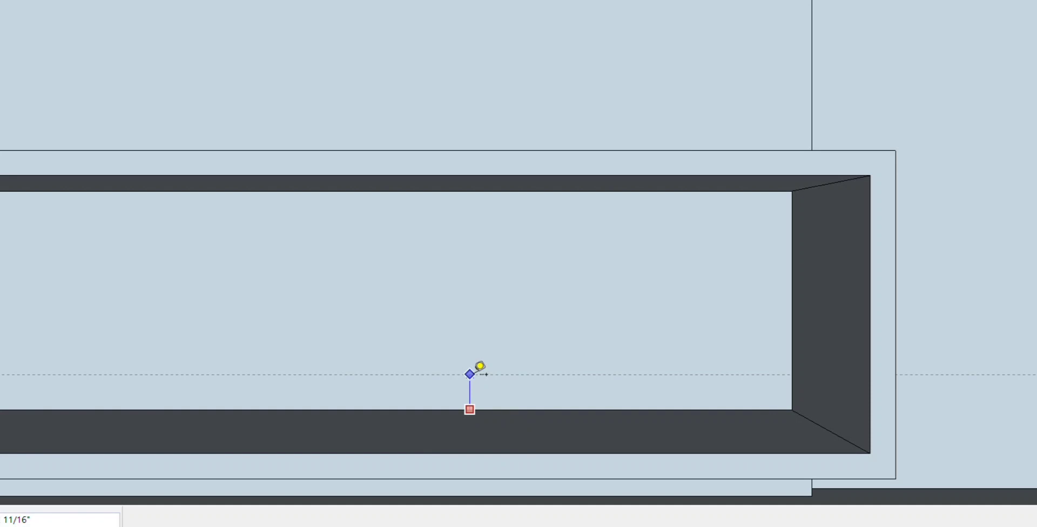
key("BackSpace")
type("3/4")
key("Return")
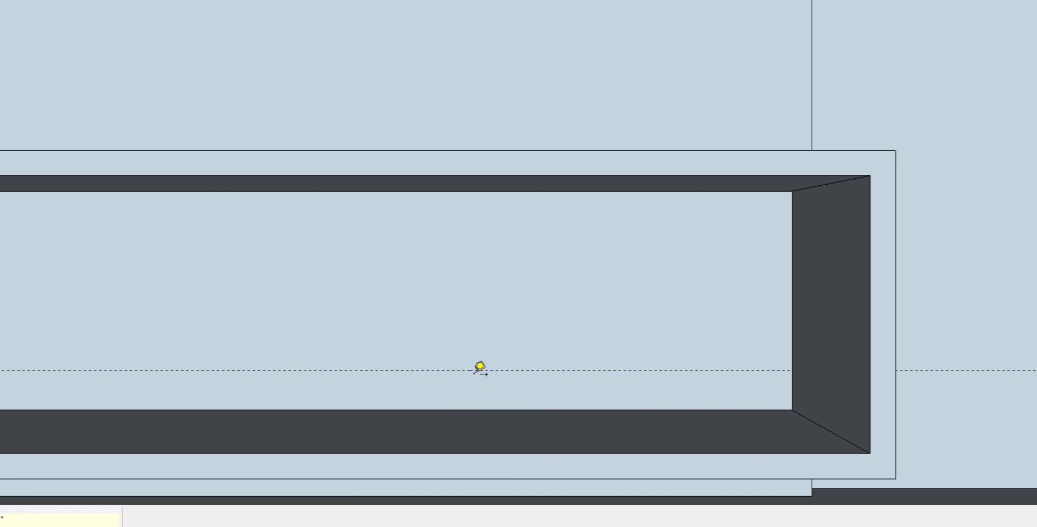
left_click(470, 369)
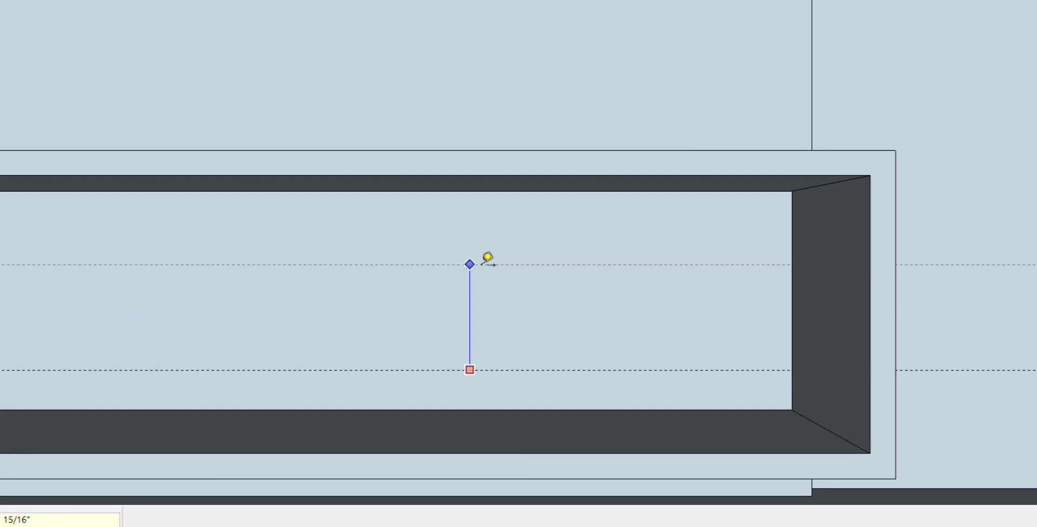
key("BackSpace")
key("Return")
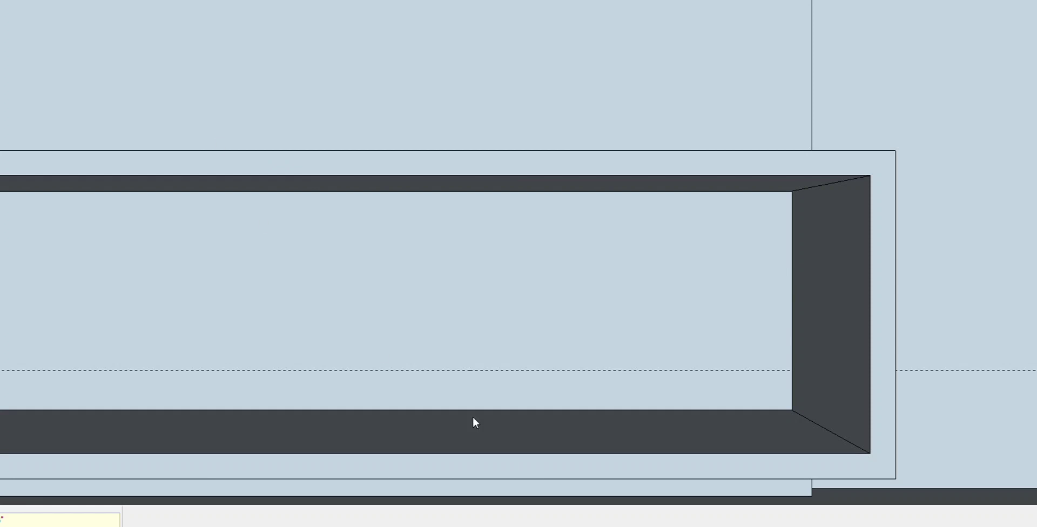
left_click(548, 369)
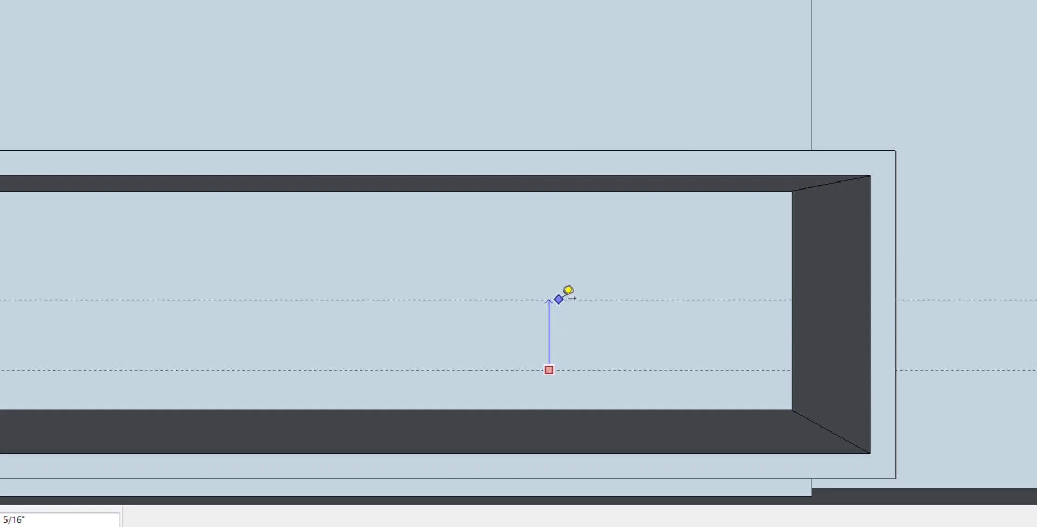
key("Return")
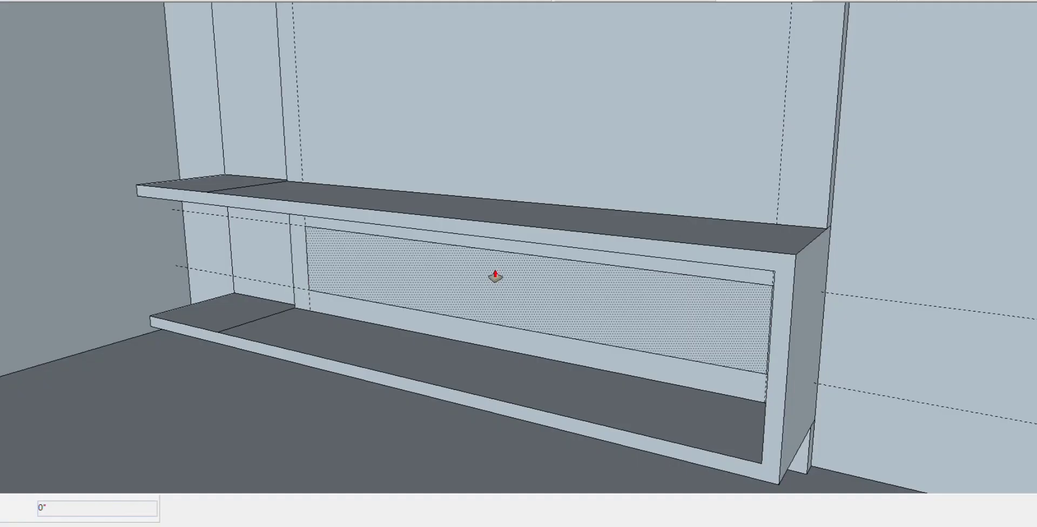
Extrude the rectangle back to the top shelf edge, then set the drawer front offset to 3/4"
mouse_move(495, 276)
left_mouse_down()
mouse_move(448, 383)
mouse_move(379, 207)
left_mouse_up()
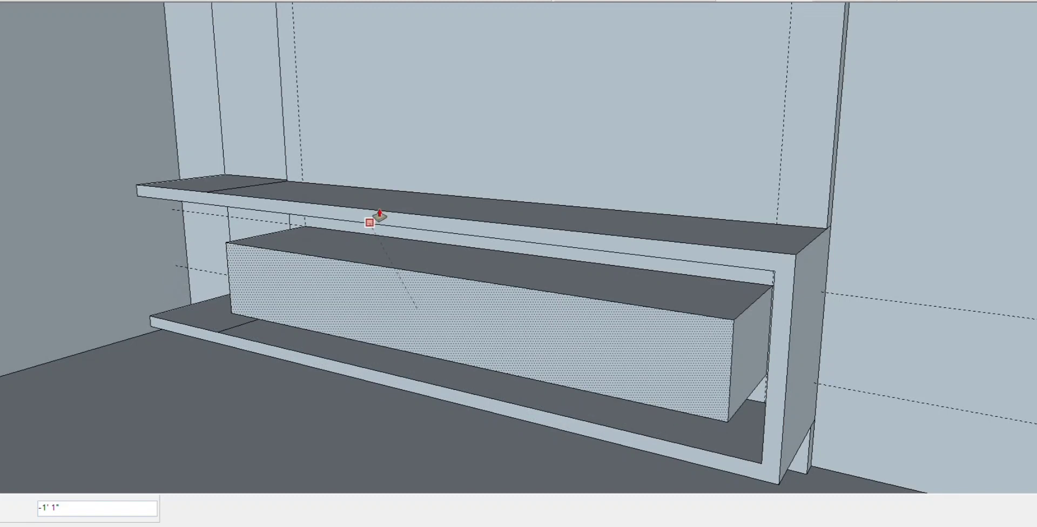
left_click_drag(379, 207, 381, 206)
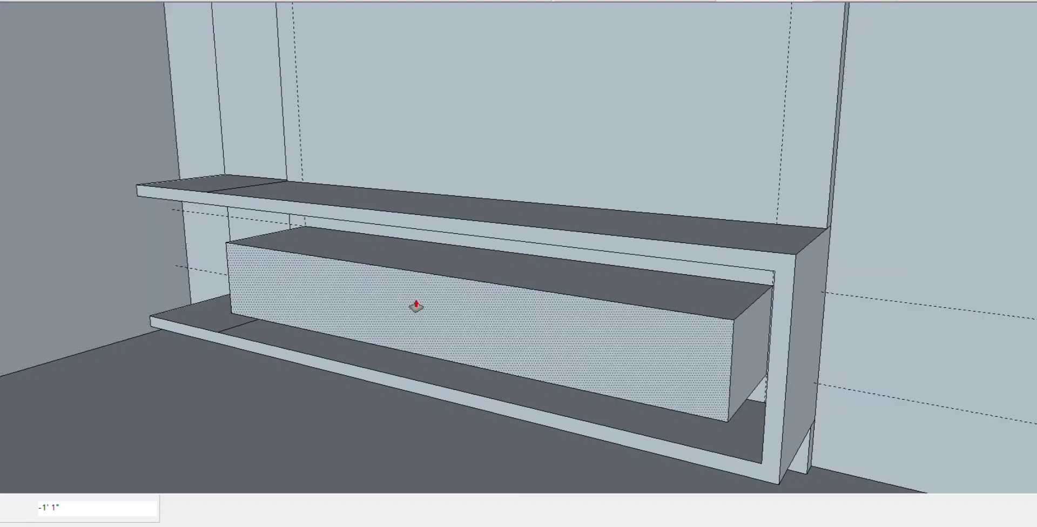
left_click_drag(416, 306, 425, 293)
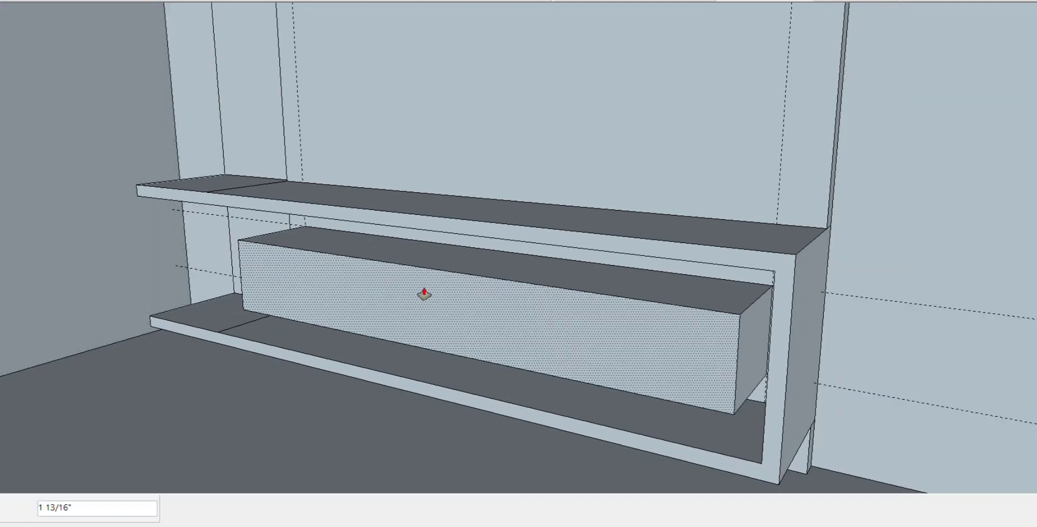
type("-")
key("Return")
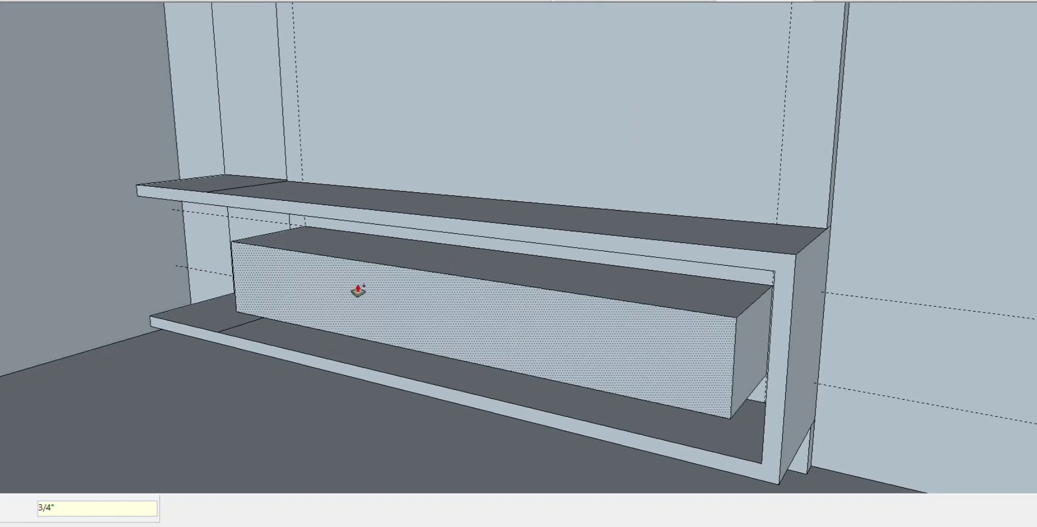
type("2 1/4")
key("Return")
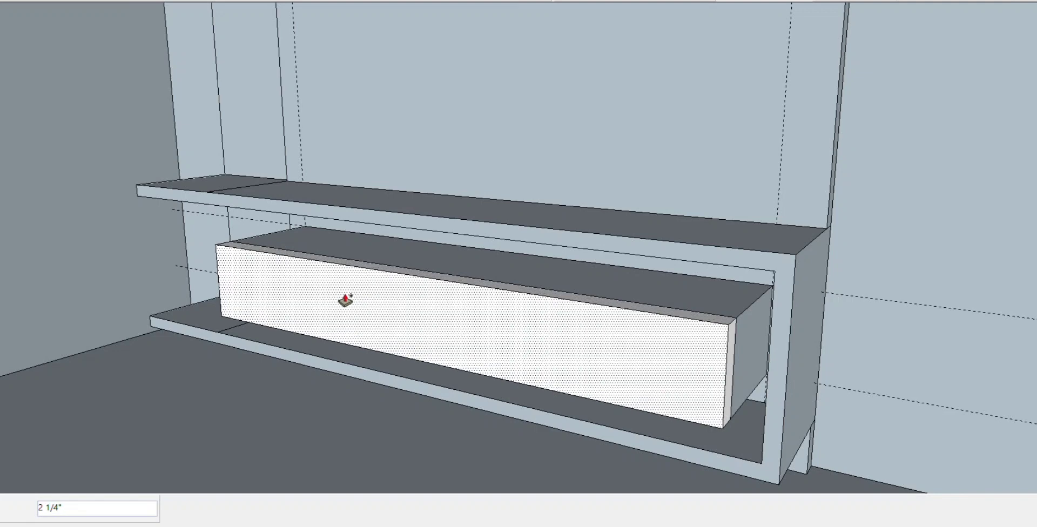
type(".7")
type("5")
key("Return")
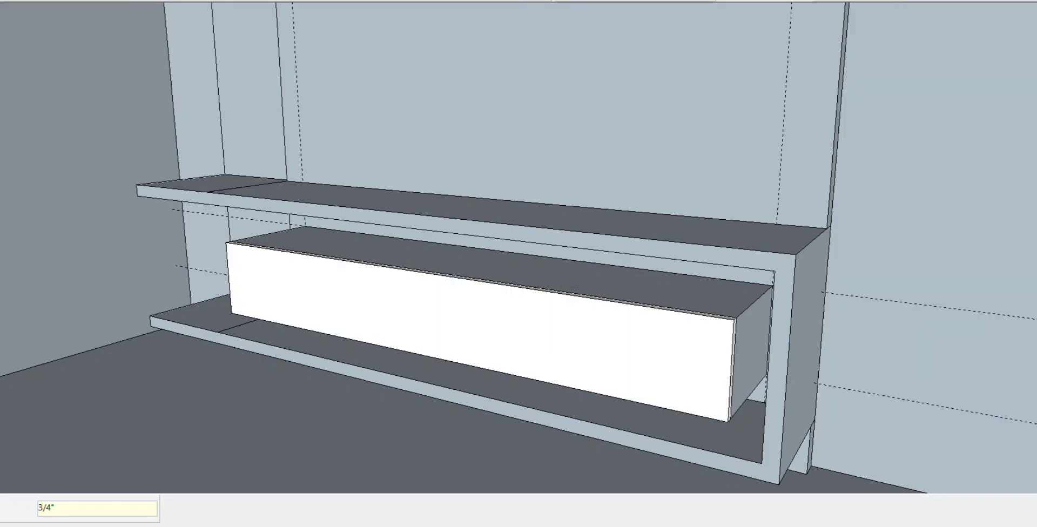
key("F3")
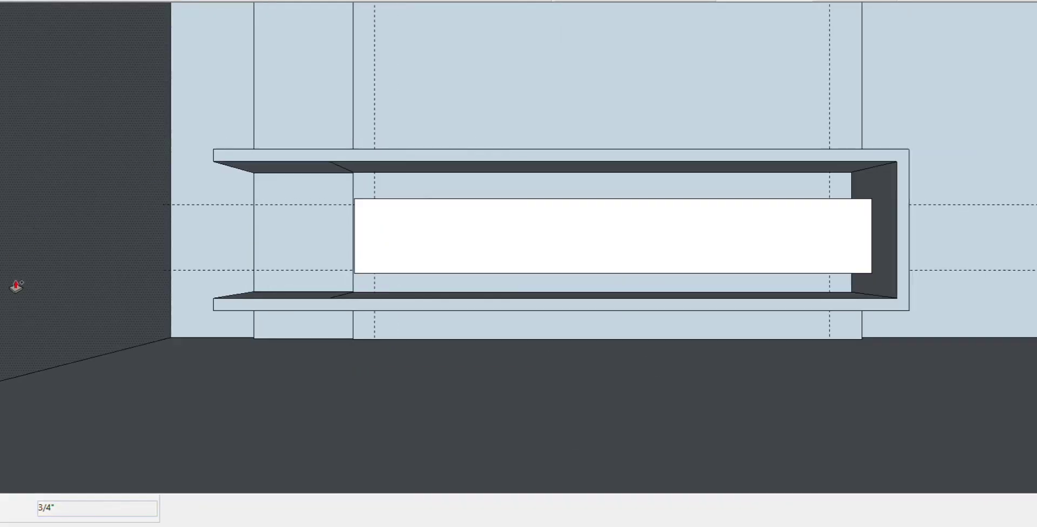
Place a vertical guide at the drawer box midpoint plus a small offset guide beside it
scroll(17, 286, "down", 1)
scroll(544, 178, "up", 2)
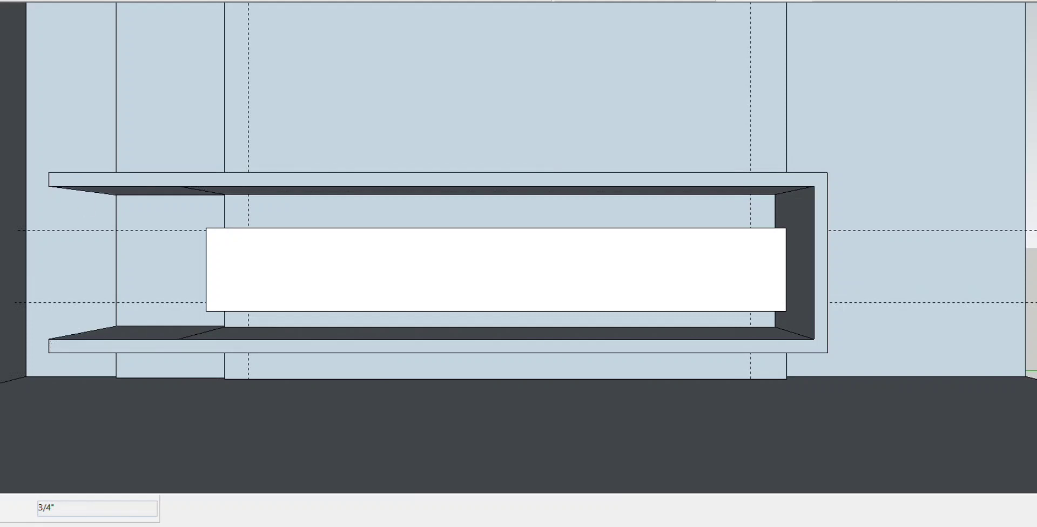
key("m")
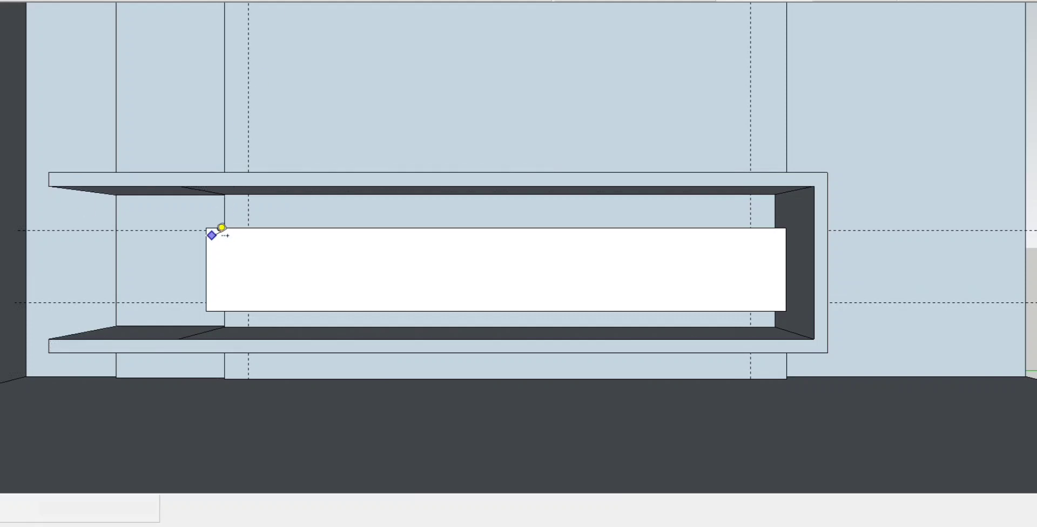
left_click(206, 250)
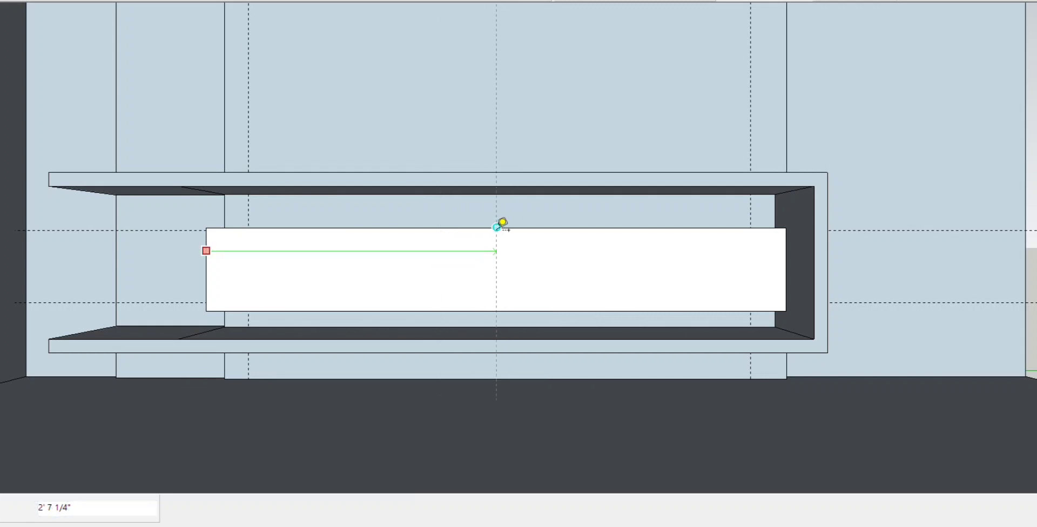
left_click(497, 227)
scroll(505, 241, "up", 2)
scroll(502, 243, "up", 1)
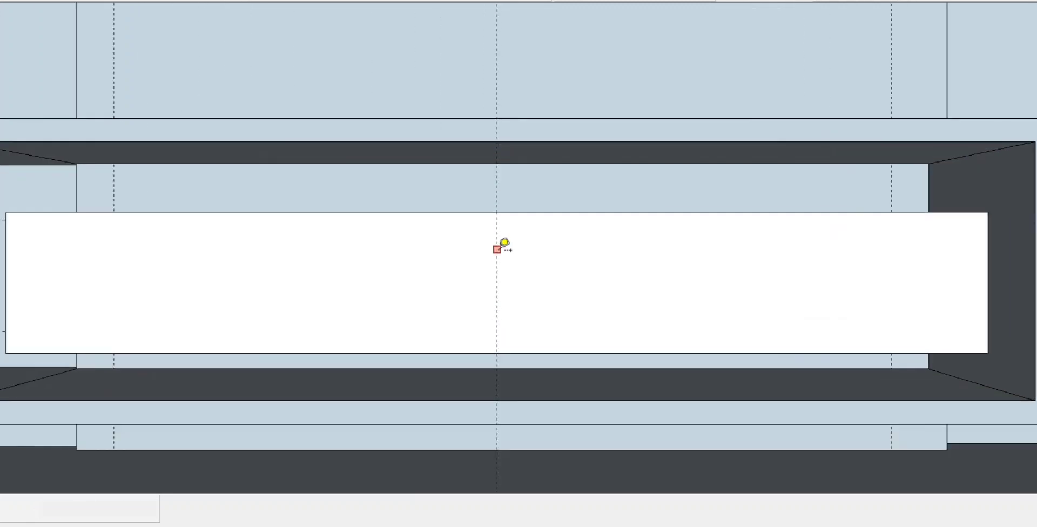
left_click(497, 247)
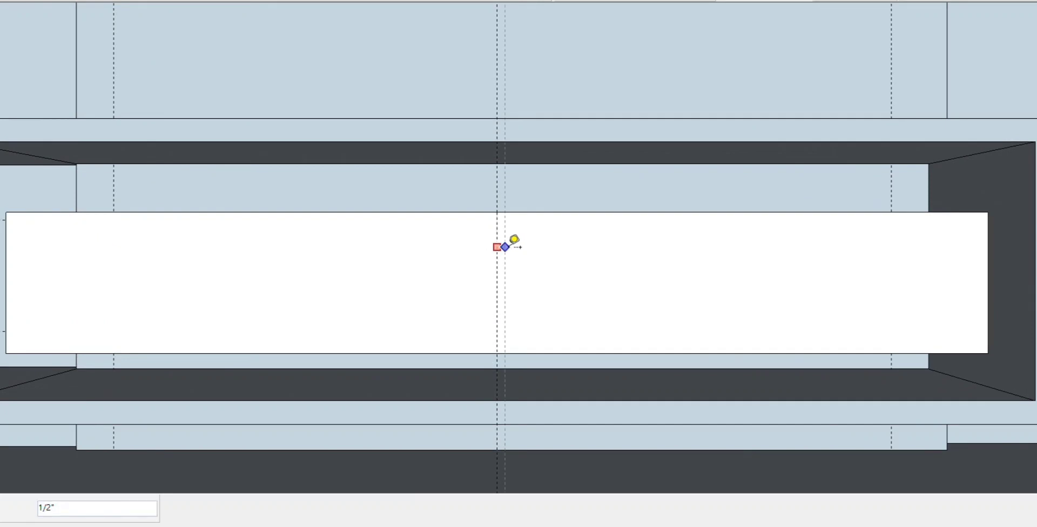
type(".2")
key("Return")
scroll(513, 240, "down", 5)
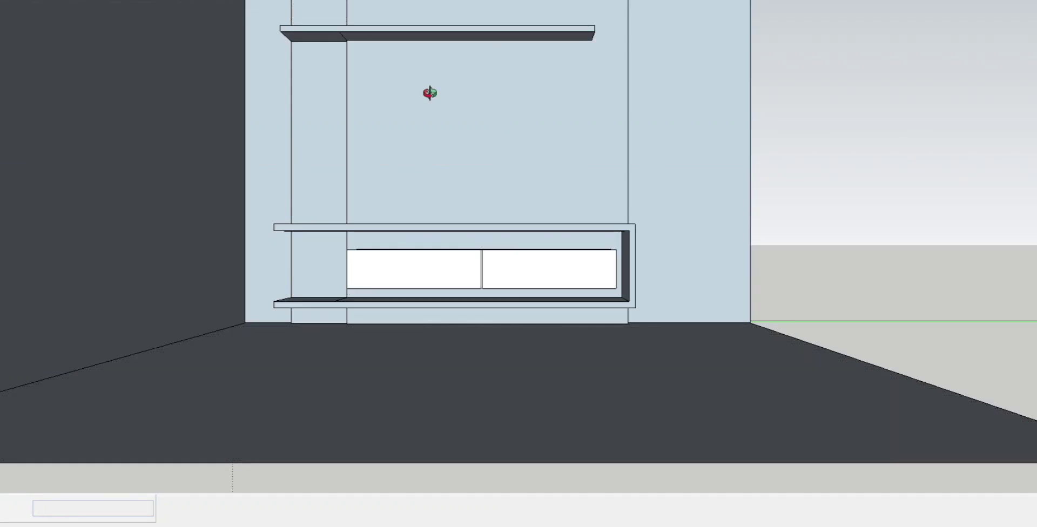
Erase the stray edge splitting the upper shelf top
mouse_move(428, 92)
middle_mouse_down()
mouse_move(474, 162)
mouse_move(458, 213)
mouse_move(402, 225)
middle_mouse_up()
scroll(402, 227, "down", 1)
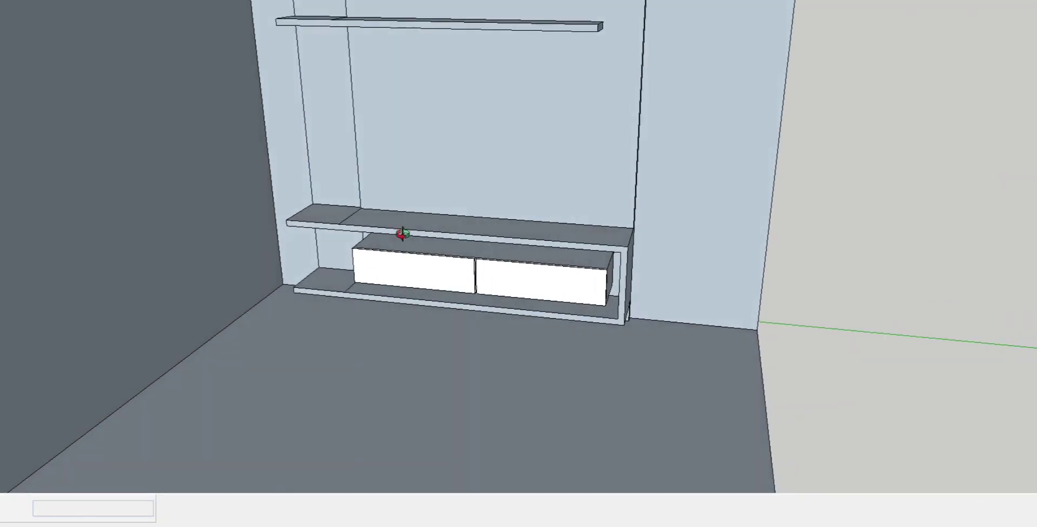
scroll(404, 238, "down", 2)
scroll(405, 245, "down", 2)
scroll(436, 134, "up", 2)
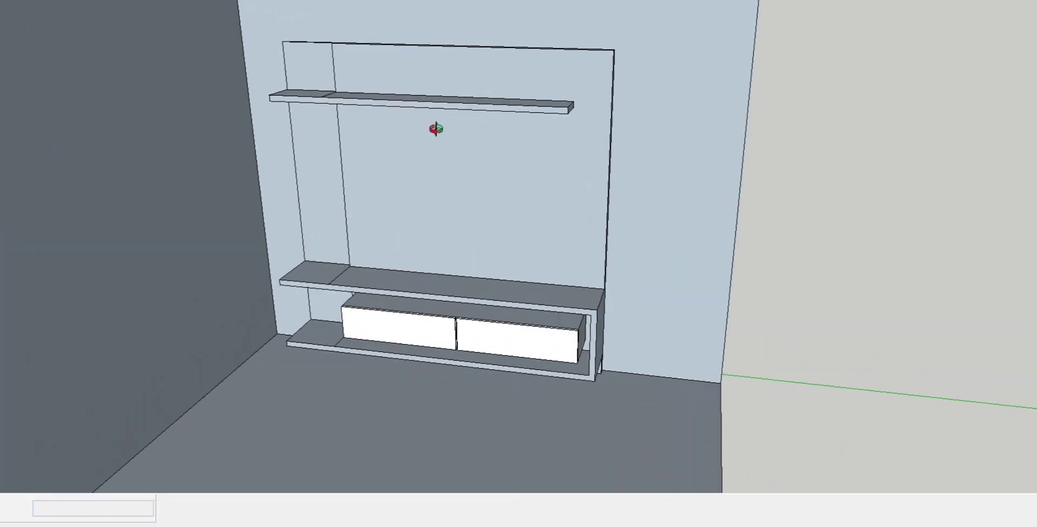
middle_click_drag(428, 111, 428, 217)
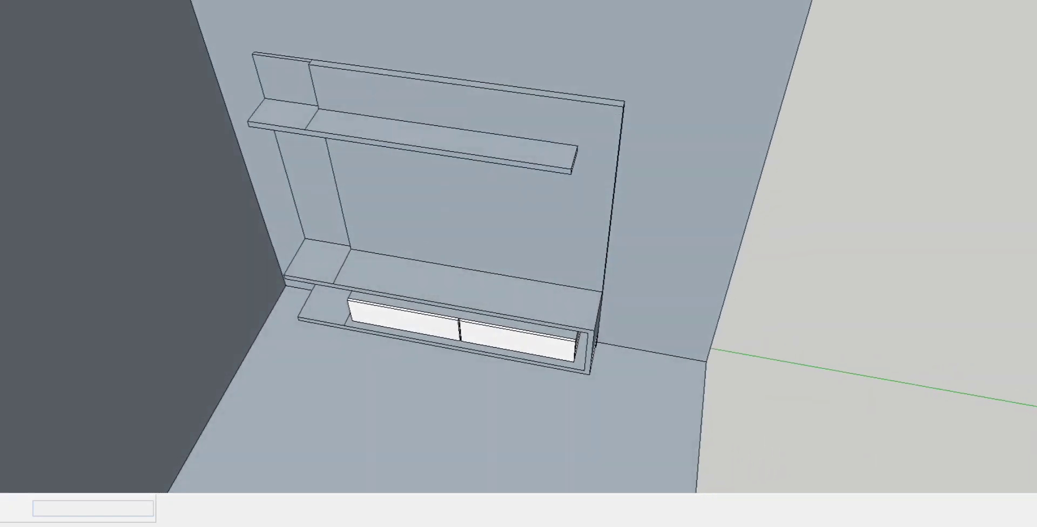
scroll(291, 277, "up", 2)
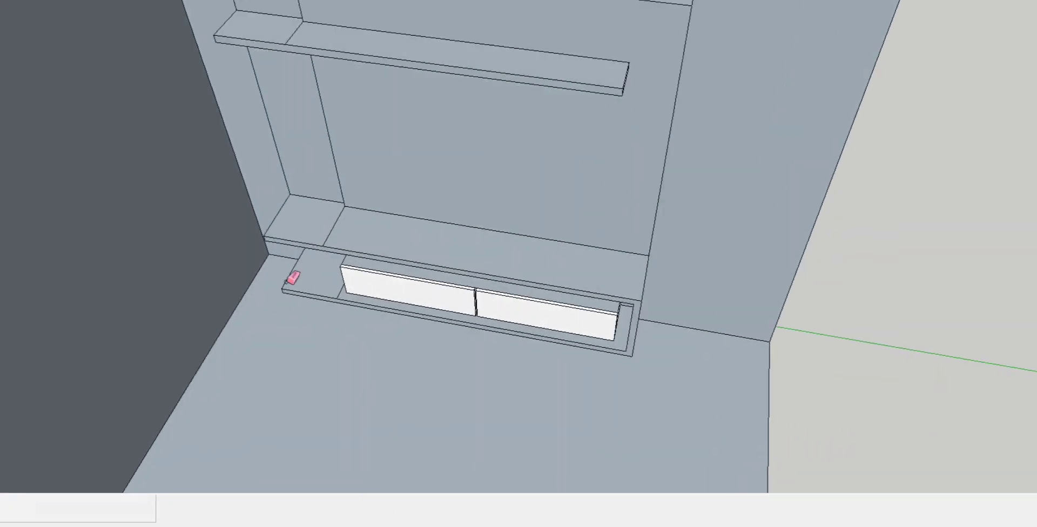
scroll(322, 214, "up", 3)
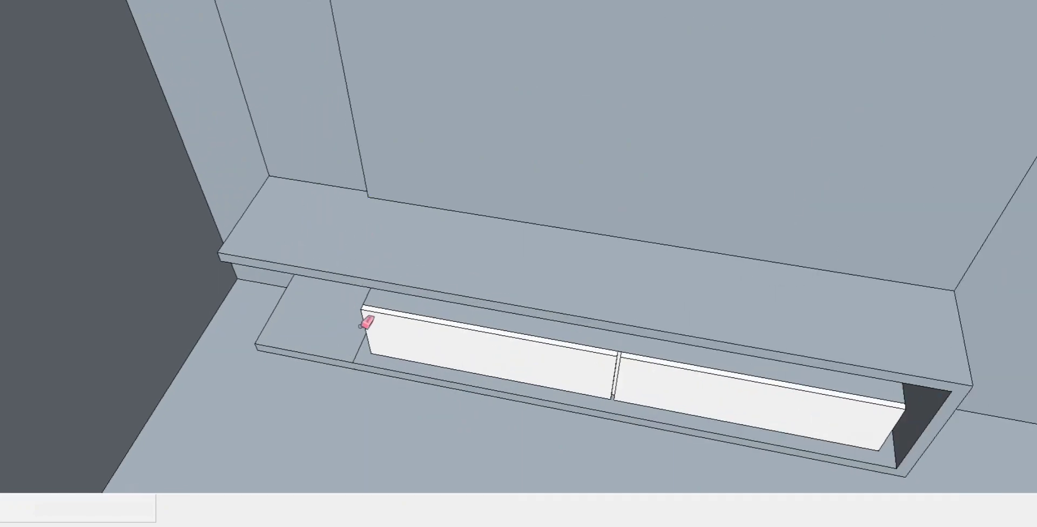
scroll(383, 345, "up", 2)
scroll(378, 341, "up", 2)
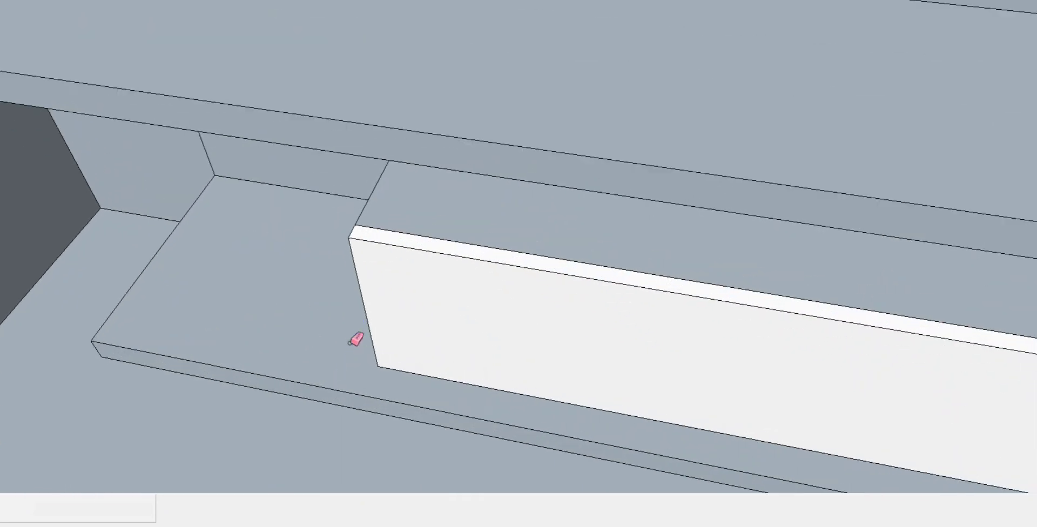
scroll(357, 340, "down", 3)
scroll(357, 339, "down", 3)
scroll(356, 339, "down", 2)
scroll(343, 209, "up", 2)
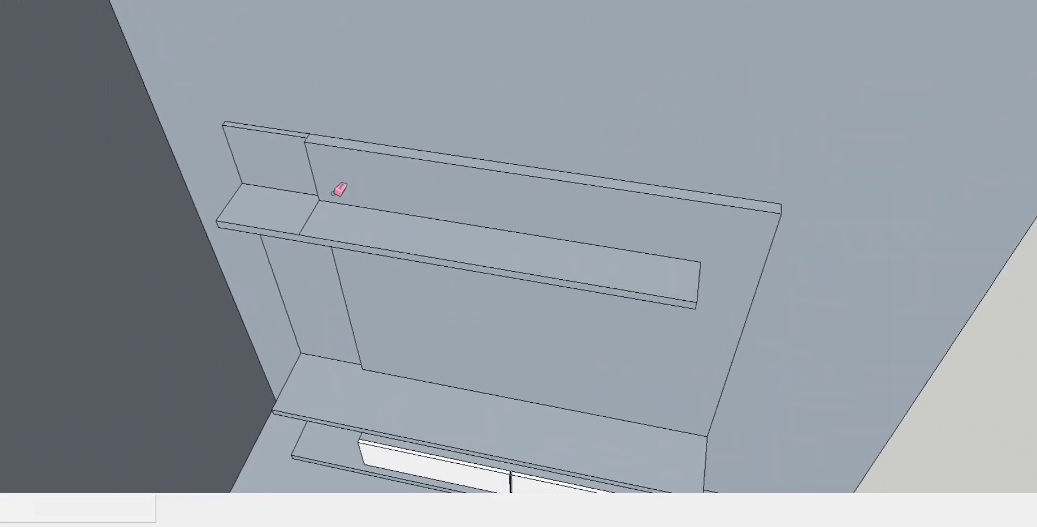
scroll(319, 222, "up", 3)
left_click_drag(310, 233, 289, 229)
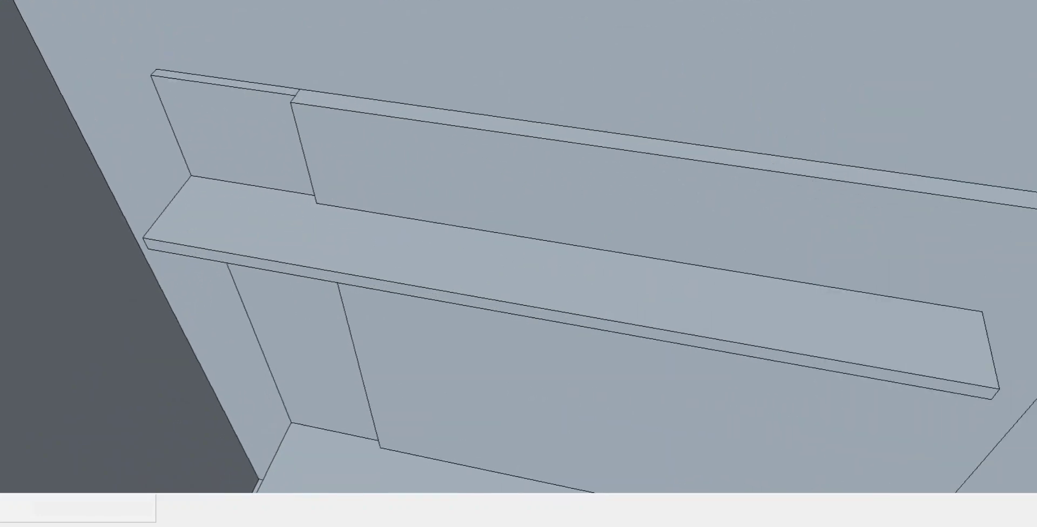
Erase the diagonal edge on the underside of the middle shelf's left end
middle_click_drag(370, 200, 382, 213)
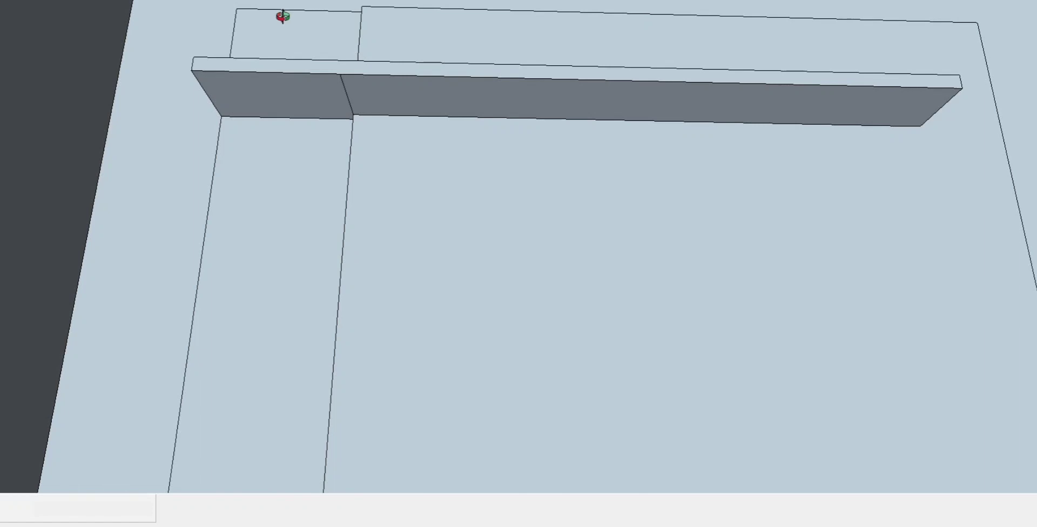
scroll(358, 85, "down", 3)
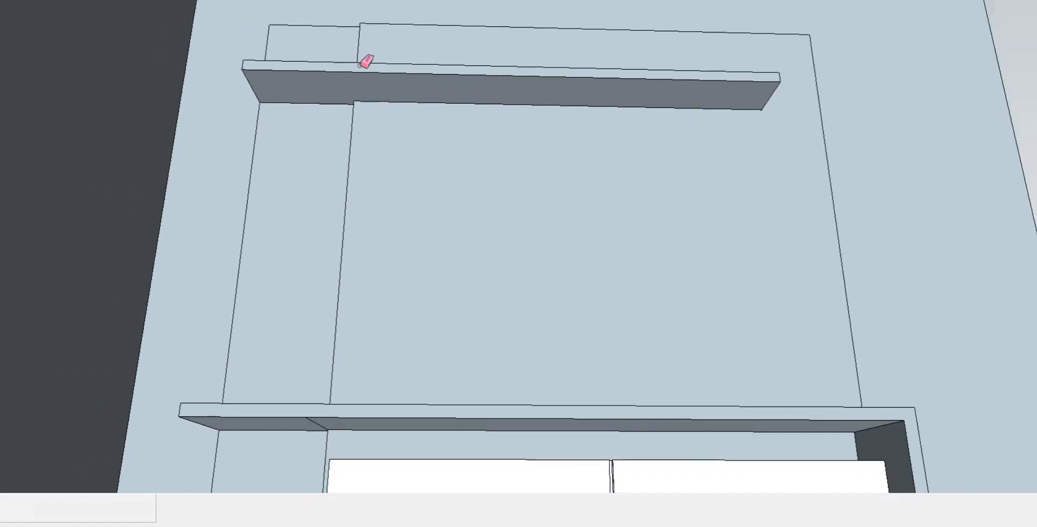
scroll(364, 62, "down", 3)
scroll(354, 5, "up", 3)
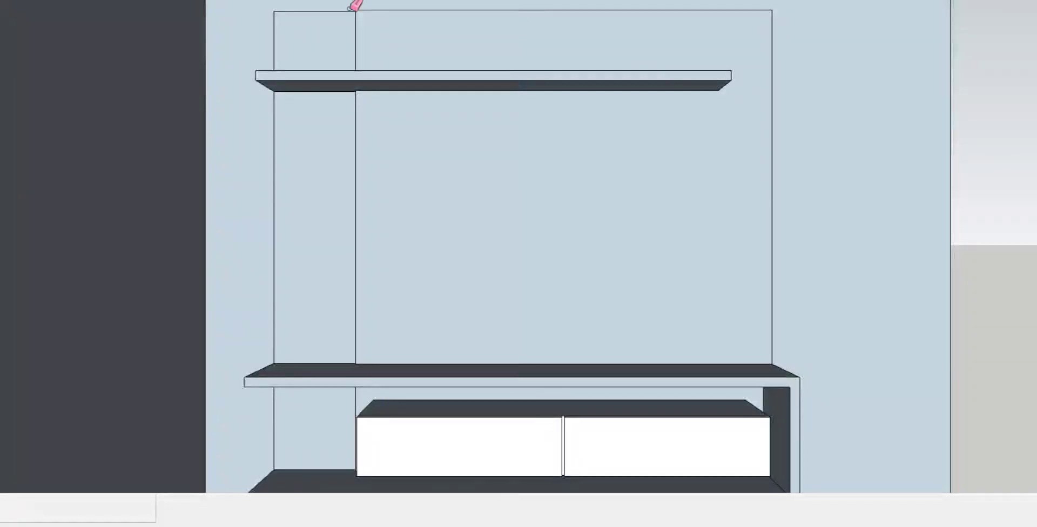
scroll(364, 416, "up", 2)
scroll(365, 390, "up", 3)
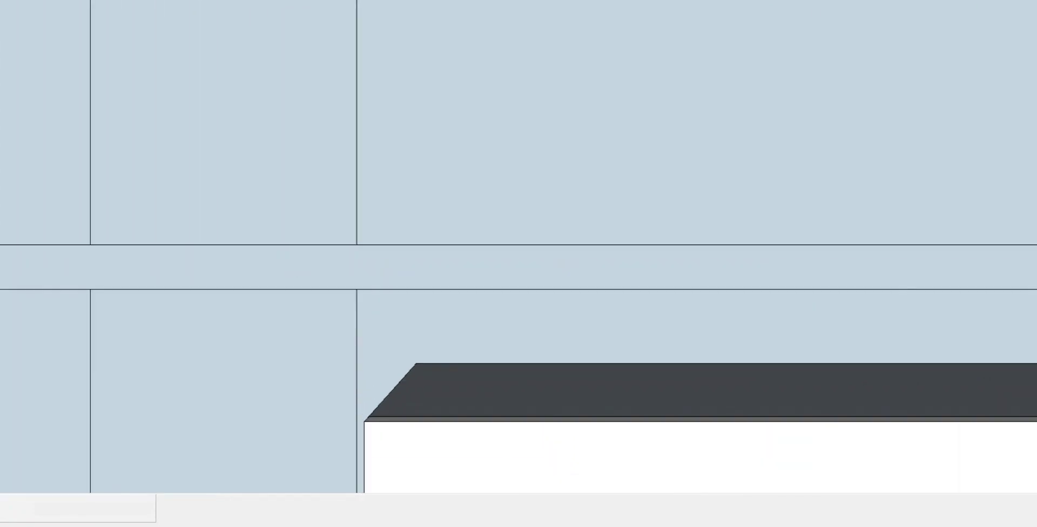
mouse_move(357, 298)
middle_mouse_down()
mouse_move(358, 259)
mouse_move(248, 128)
middle_mouse_up()
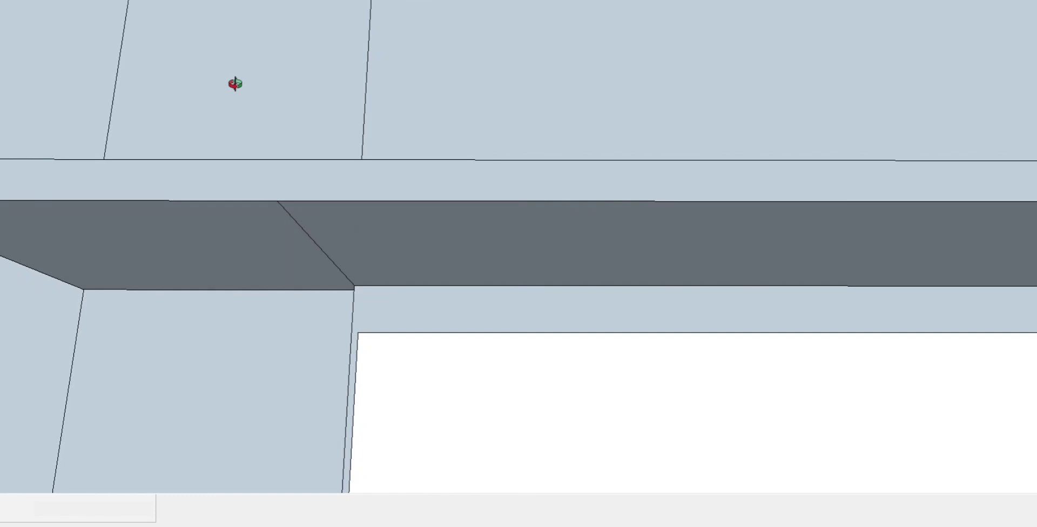
left_click(336, 224)
scroll(335, 205, "down", 2)
scroll(332, 249, "down", 1)
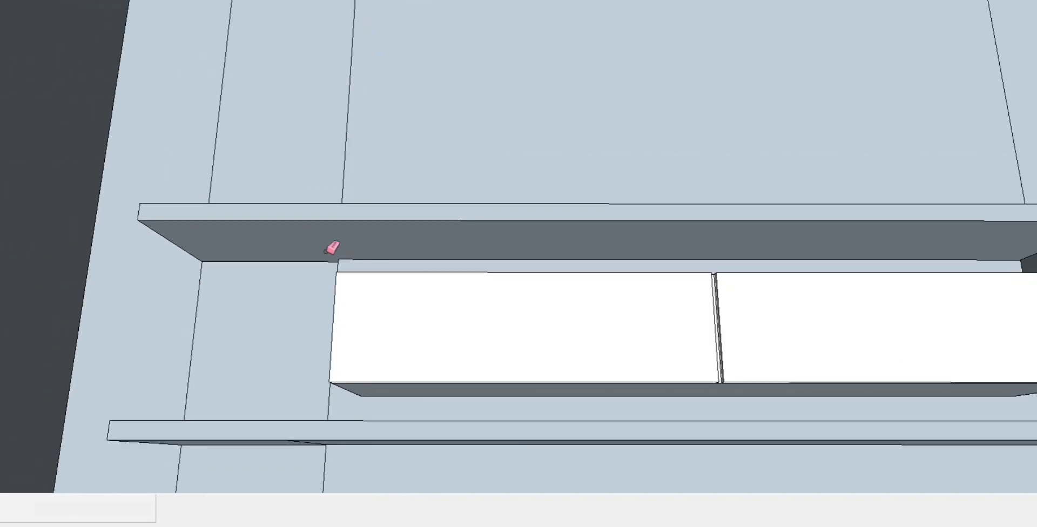
scroll(332, 248, "down", 2)
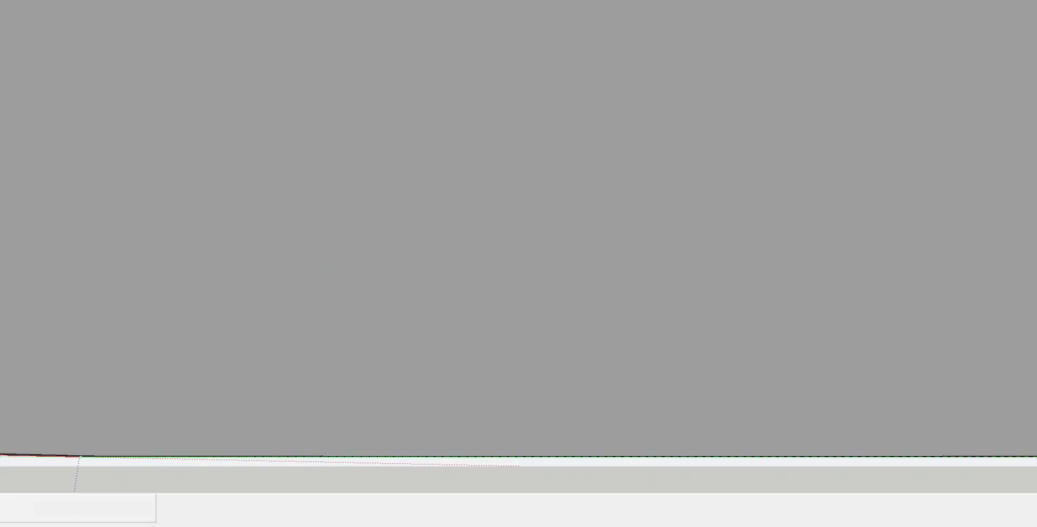
Zoom and orbit around the wall unit, ending at an eye-level front view
key("shift+z")
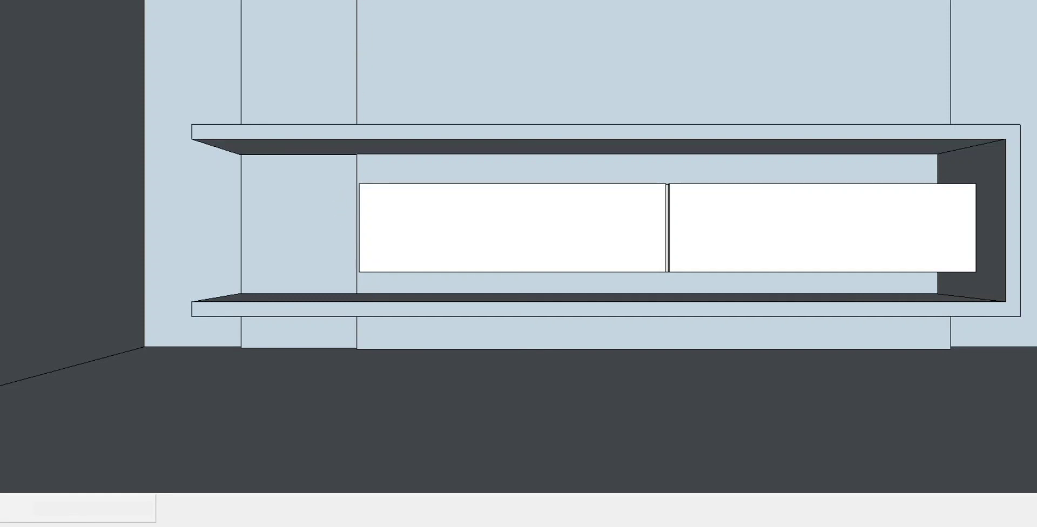
scroll(518, 247, "up", 3)
scroll(518, 246, "down", 3)
scroll(282, 294, "down", 3)
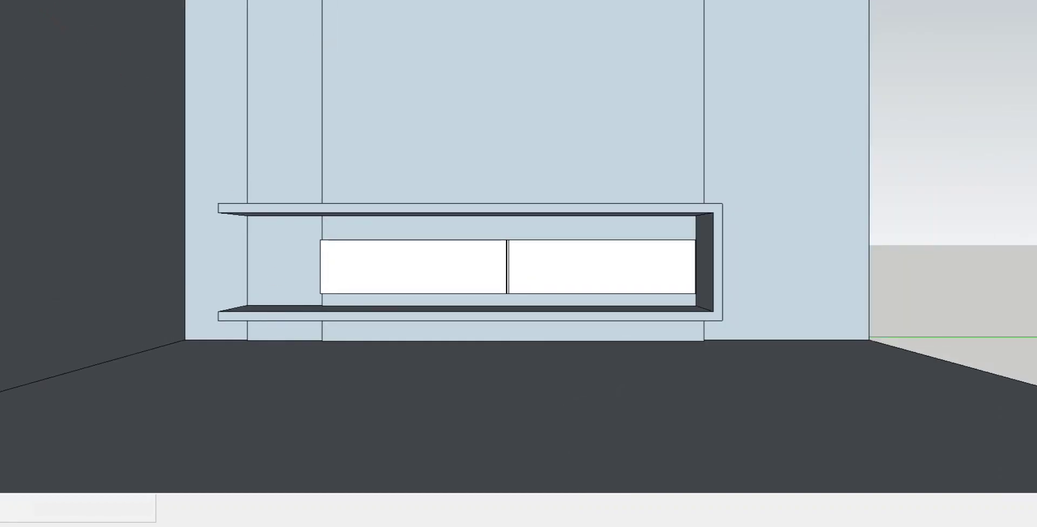
left_click_drag(269, 244, 279, 278)
mouse_move(357, 57)
middle_mouse_down()
mouse_move(331, 195)
mouse_move(528, 176)
mouse_move(470, 177)
mouse_move(475, 162)
mouse_move(418, 189)
middle_mouse_up()
scroll(401, 233, "down", 3)
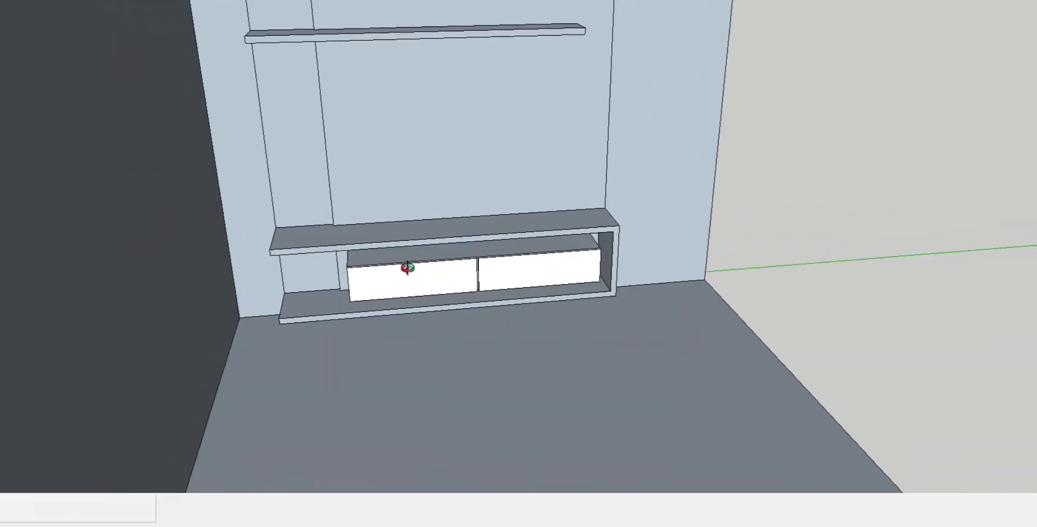
mouse_move(486, 460)
middle_mouse_down()
mouse_move(456, 358)
mouse_move(446, 395)
mouse_move(456, 418)
middle_mouse_up()
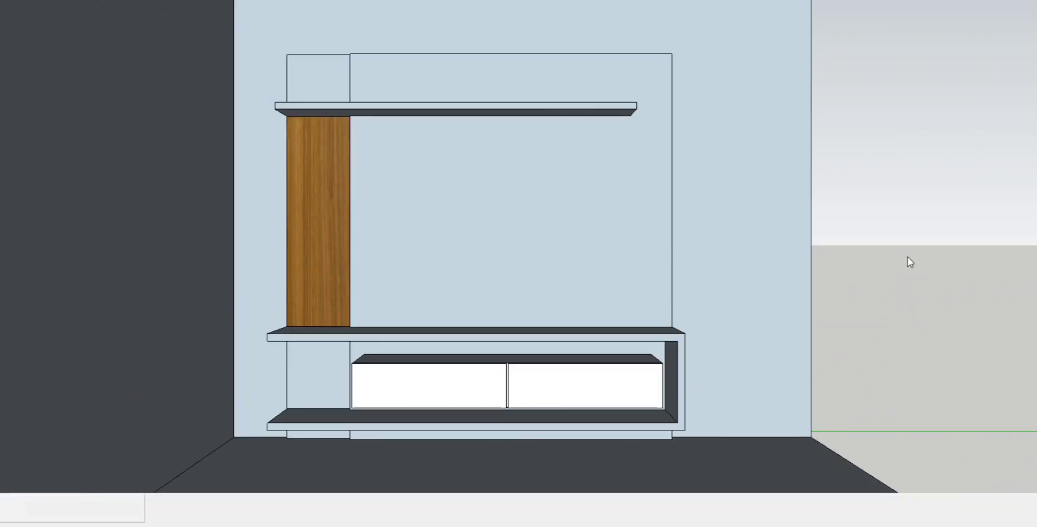
Paint the left column's upper section, middle piece and base with wood
left_click(327, 77)
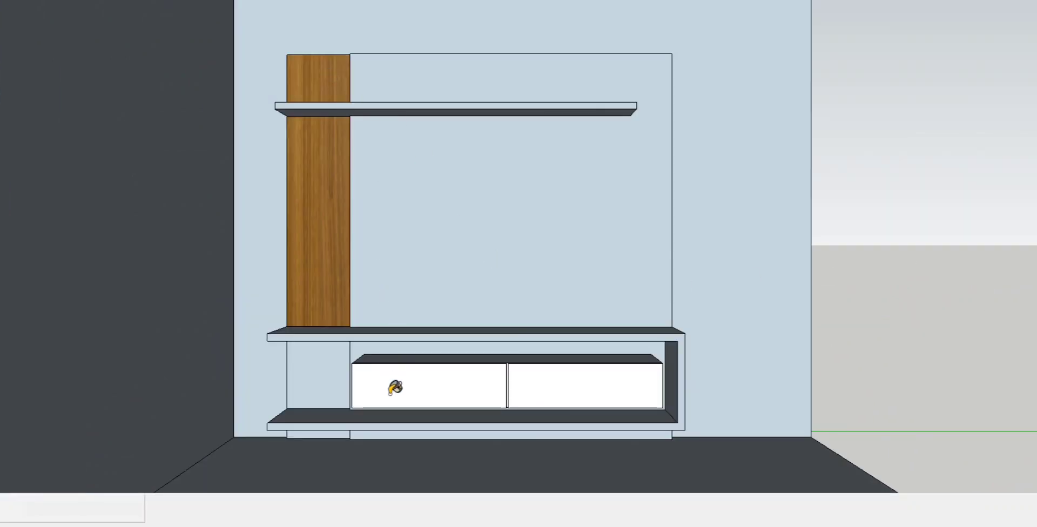
scroll(344, 375, "up", 1)
left_click(338, 364)
scroll(339, 367, "down", 3)
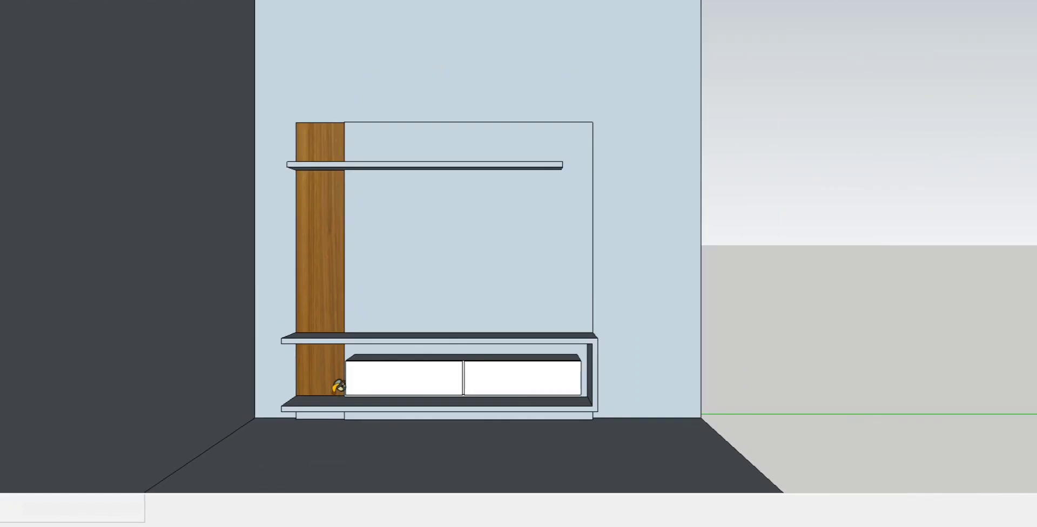
scroll(335, 419, "up", 3)
scroll(336, 408, "up", 2)
left_click(339, 389)
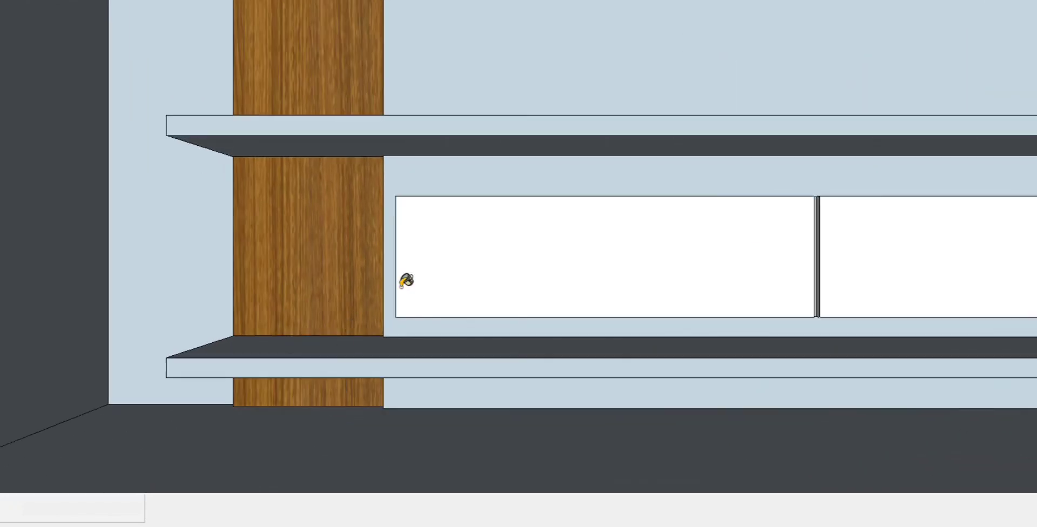
Paint the upper shelf's front face and the lower shelves' front faces wood
scroll(364, 412, "down", 2)
scroll(363, 412, "down", 1)
scroll(475, 232, "down", 1)
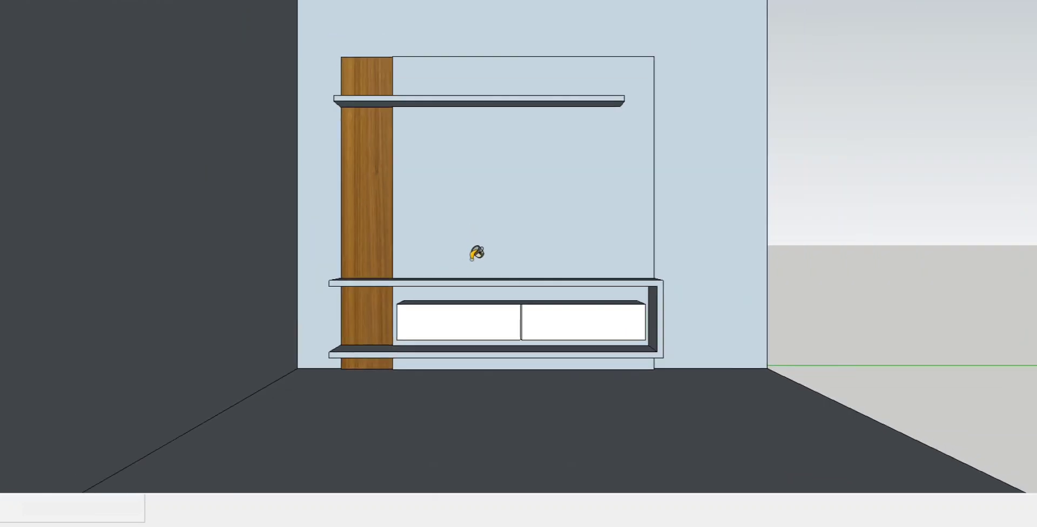
scroll(475, 102, "up", 3)
scroll(476, 81, "up", 1)
left_click(478, 74)
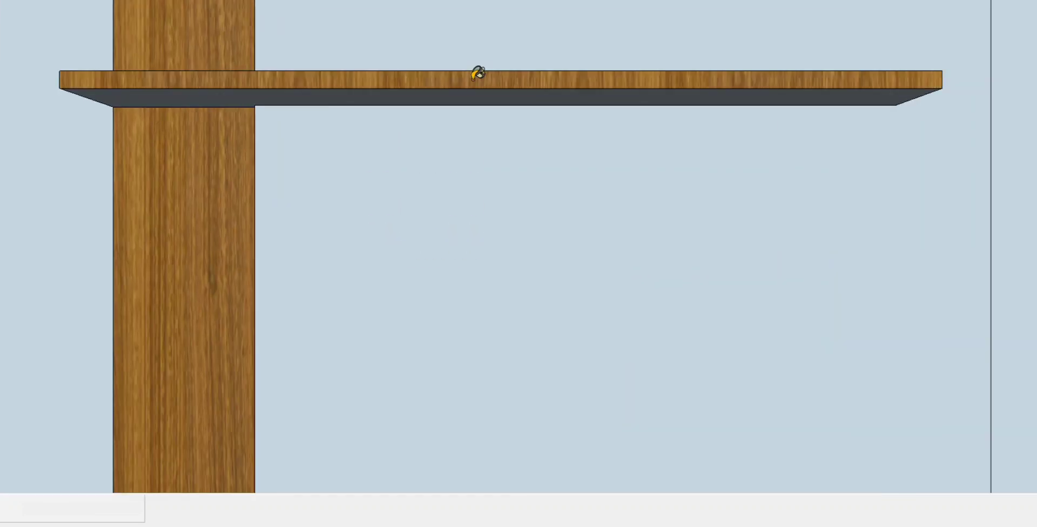
scroll(475, 81, "down", 2)
scroll(475, 85, "down", 2)
scroll(477, 102, "down", 1)
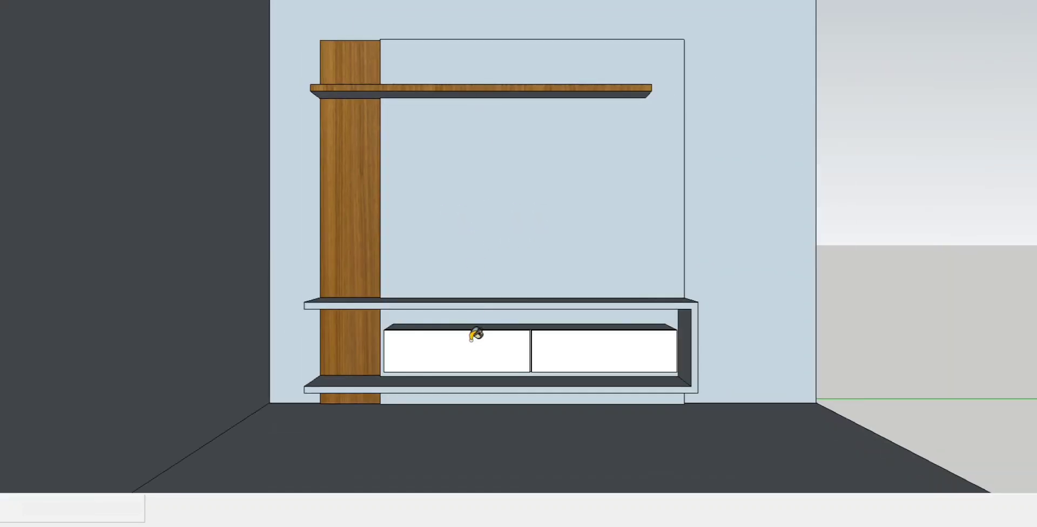
scroll(475, 335, "up", 2)
scroll(479, 312, "up", 2)
left_click(484, 270)
Paint the lower unit's inner right side and the bottom shelf's top face wood
scroll(483, 270, "down", 3)
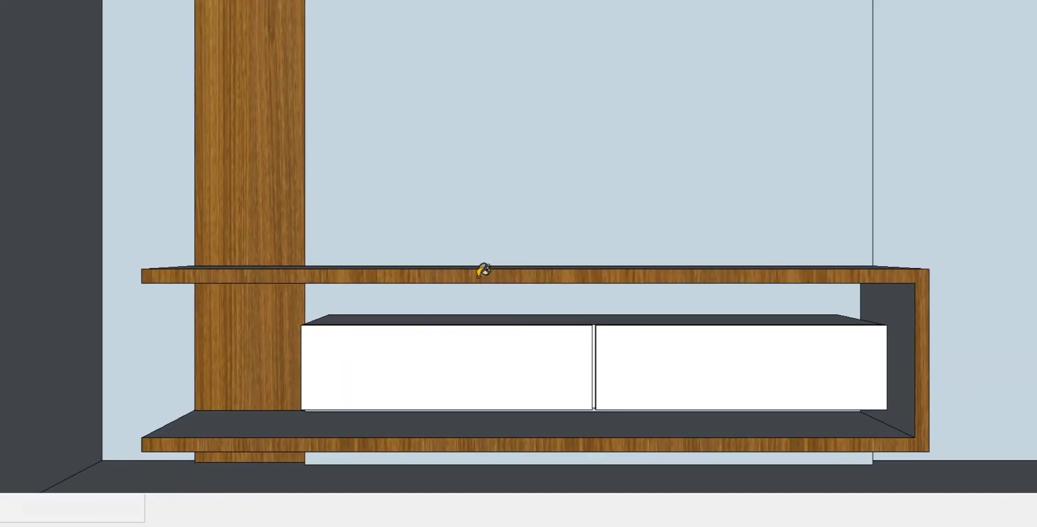
scroll(481, 270, "down", 2)
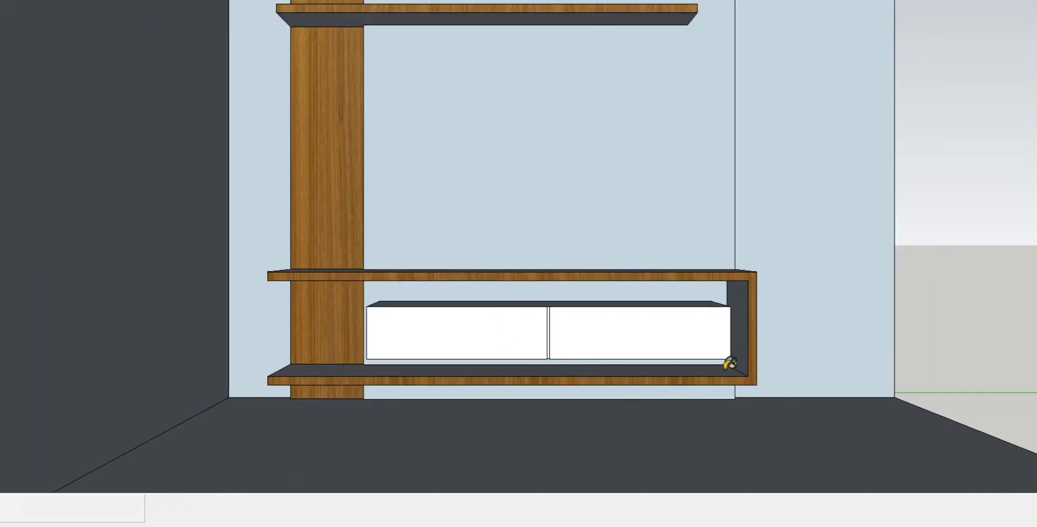
left_click(745, 300)
scroll(731, 394, "up", 2)
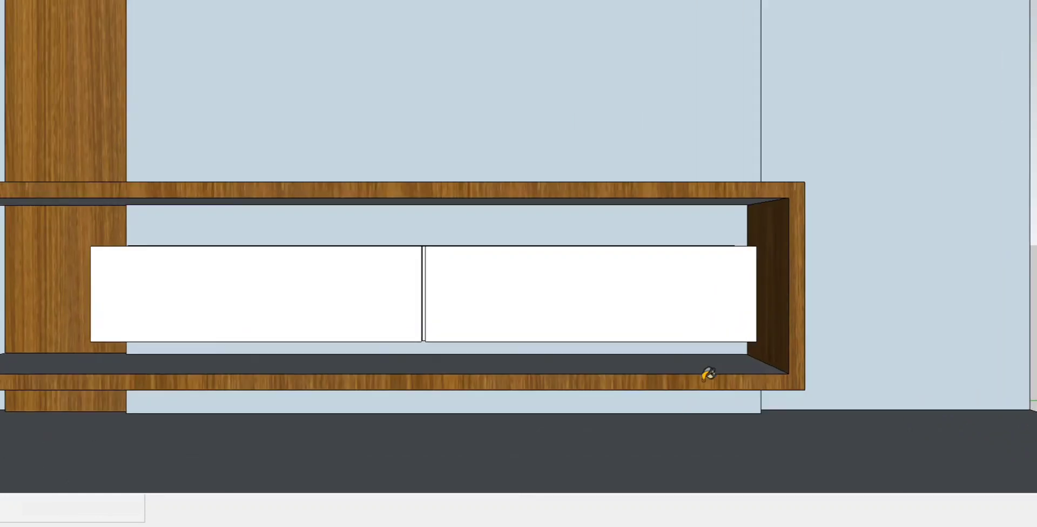
scroll(708, 370, "up", 2)
left_click(702, 364)
scroll(704, 366, "down", 2)
scroll(706, 367, "down", 3)
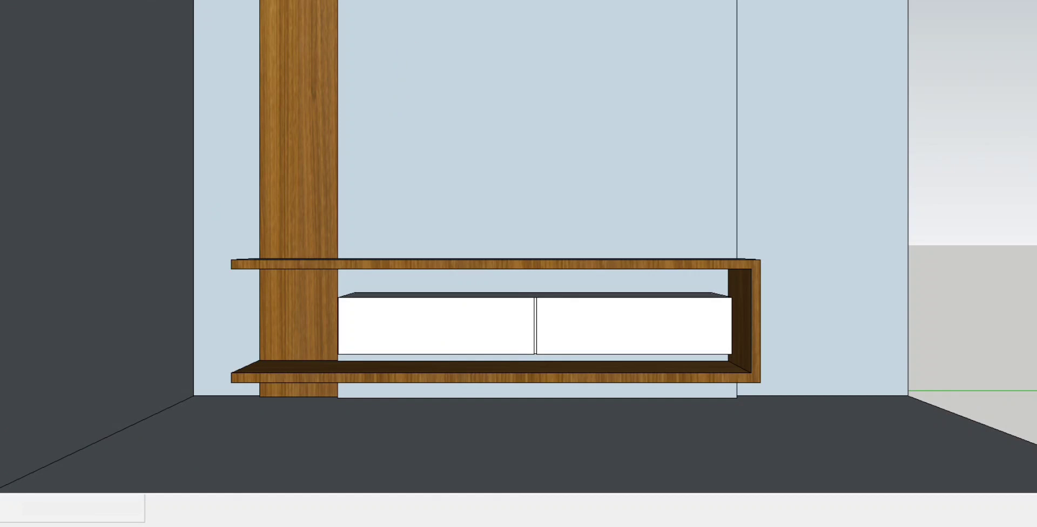
Looking up from below, paint the middle shelf's underside with wood
middle_click_drag(361, 72, 444, 265)
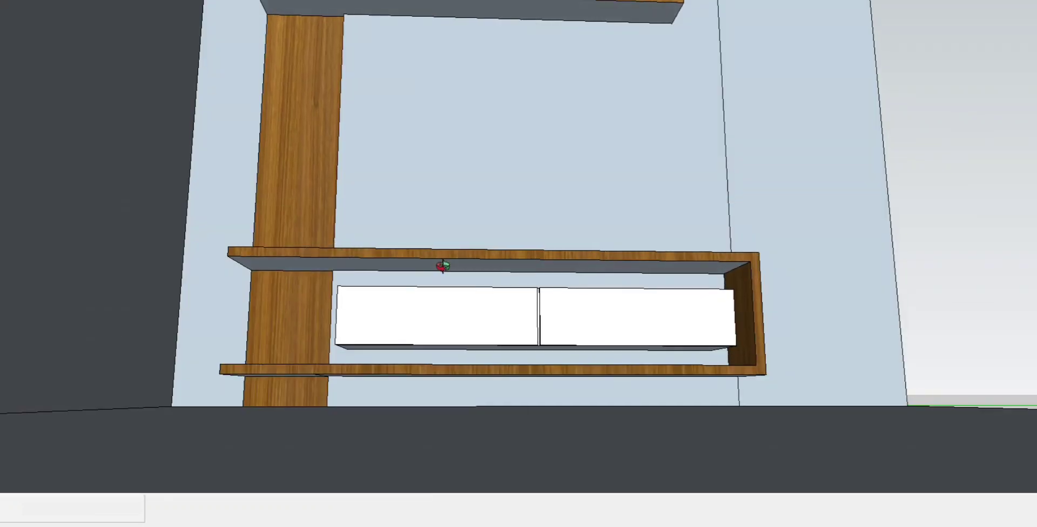
scroll(444, 266, "up", 3)
scroll(445, 263, "up", 1)
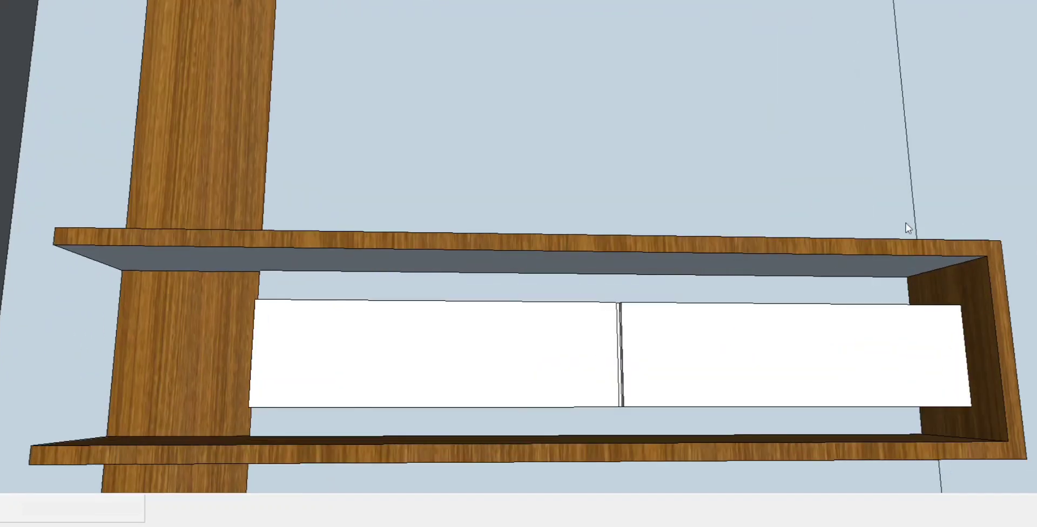
key("b")
left_click(696, 253)
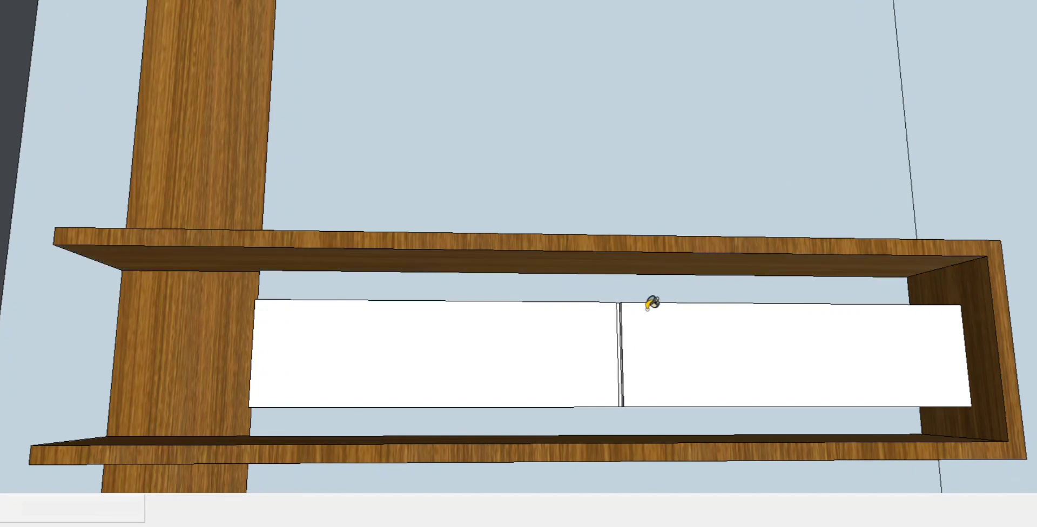
scroll(651, 316, "down", 1)
scroll(643, 323, "down", 3)
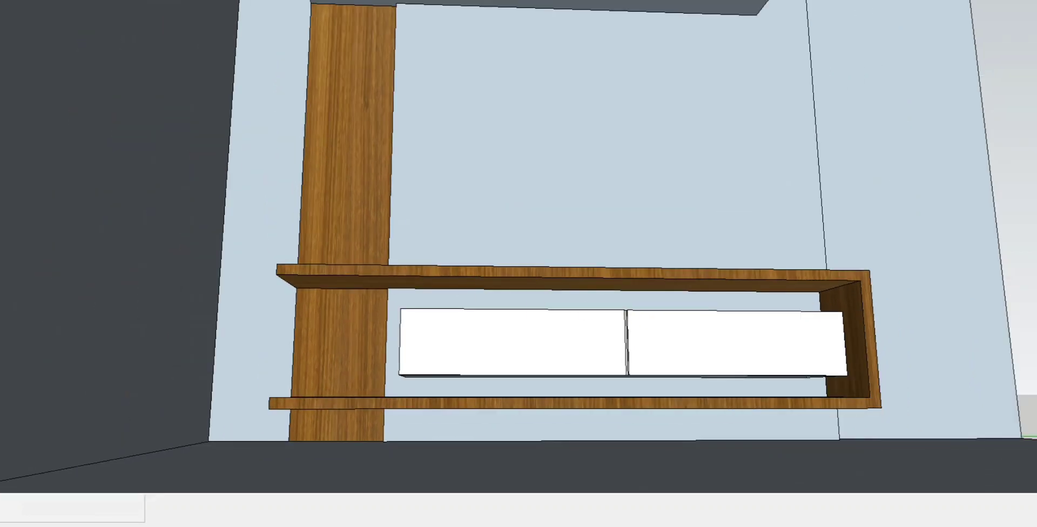
Paint the top faces of the middle and upper shelves wood
middle_click_drag(559, 174, 500, 356)
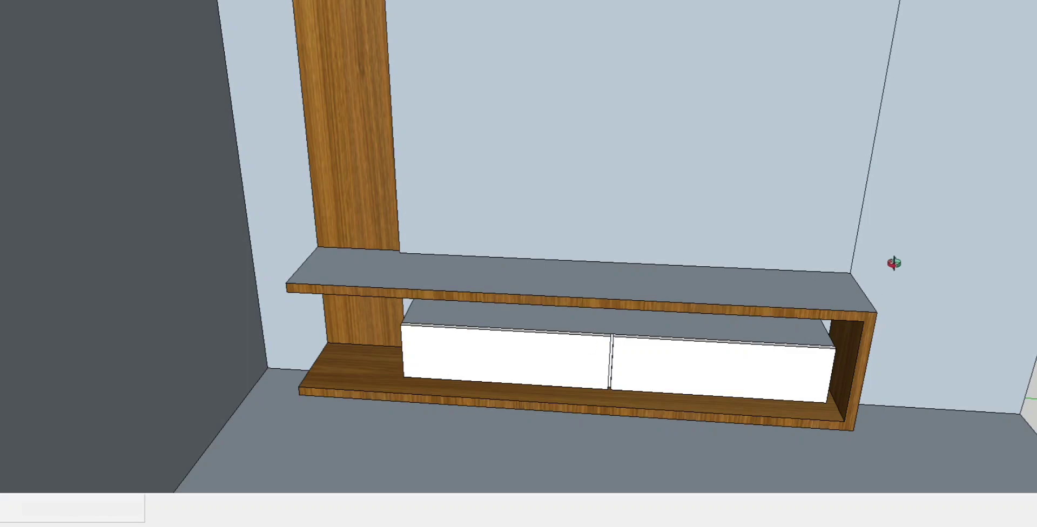
left_click(690, 270)
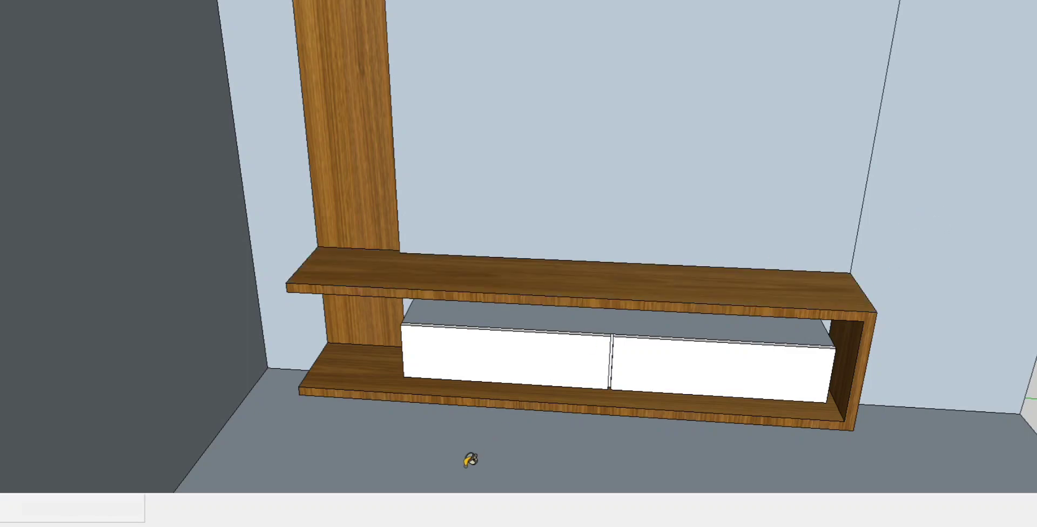
scroll(468, 458, "down", 3)
scroll(467, 459, "down", 1)
scroll(495, 122, "up", 3)
scroll(495, 93, "up", 3)
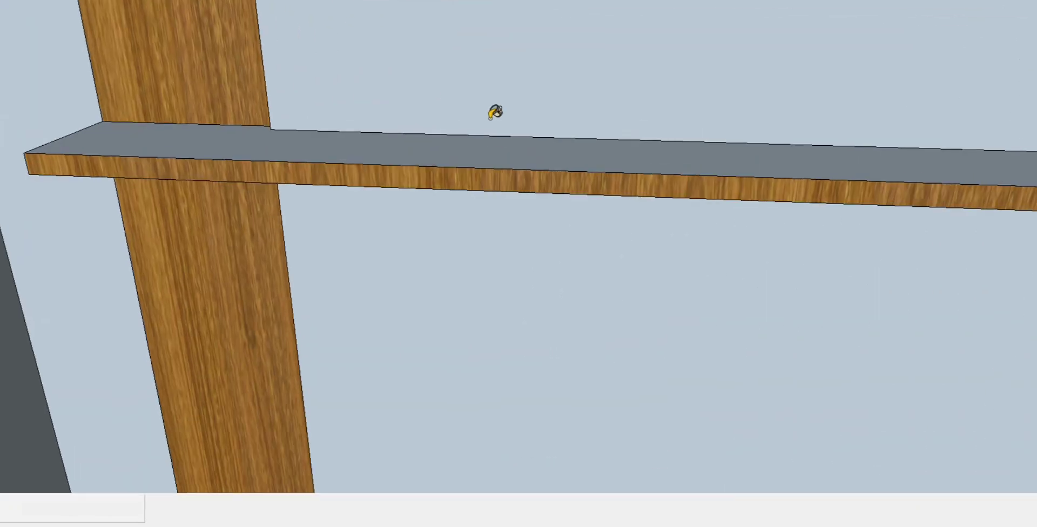
left_click(498, 142)
scroll(499, 142, "down", 3)
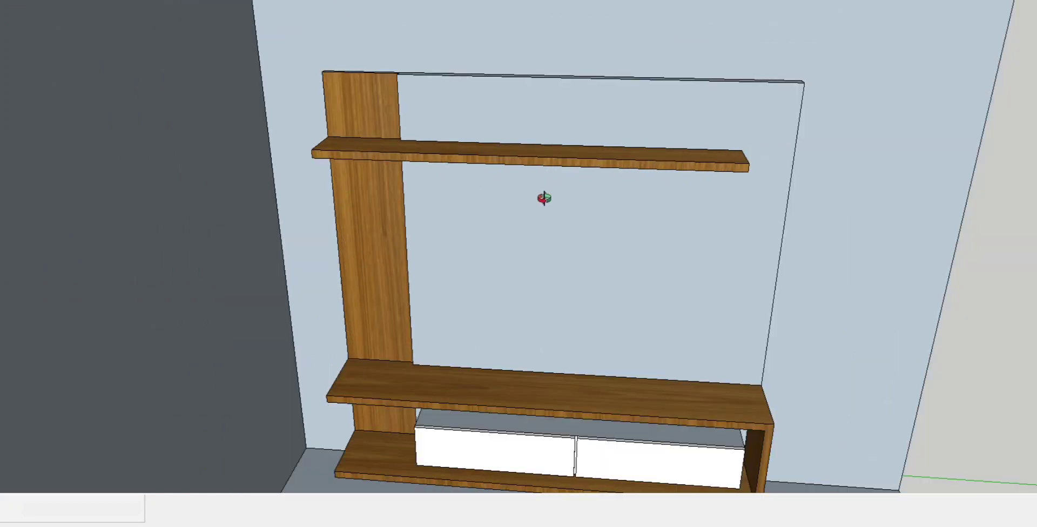
Paint the upper shelf's right end face and the lower cabinet's right end wood
middle_click_drag(544, 198, 340, 164)
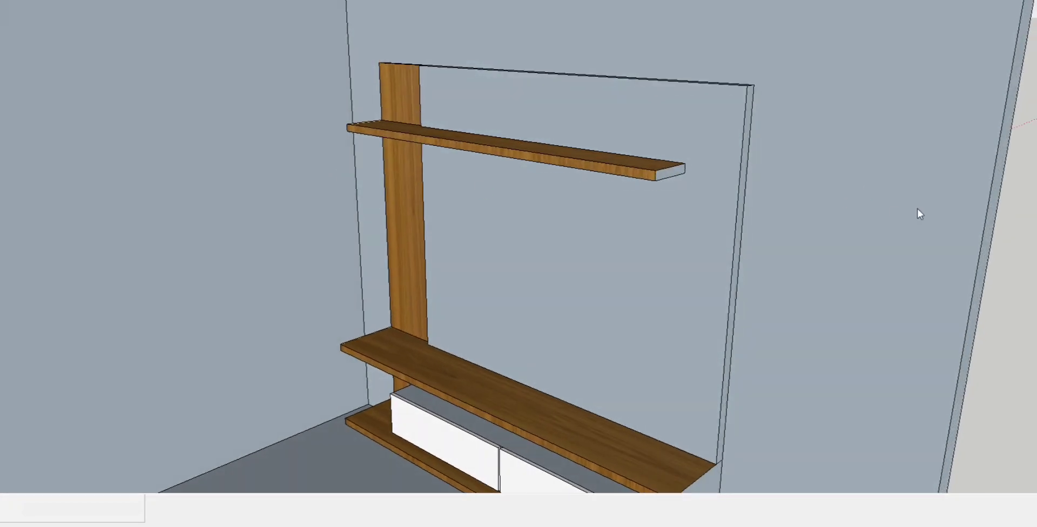
scroll(702, 162, "up", 3)
scroll(651, 173, "up", 3)
left_click(642, 176)
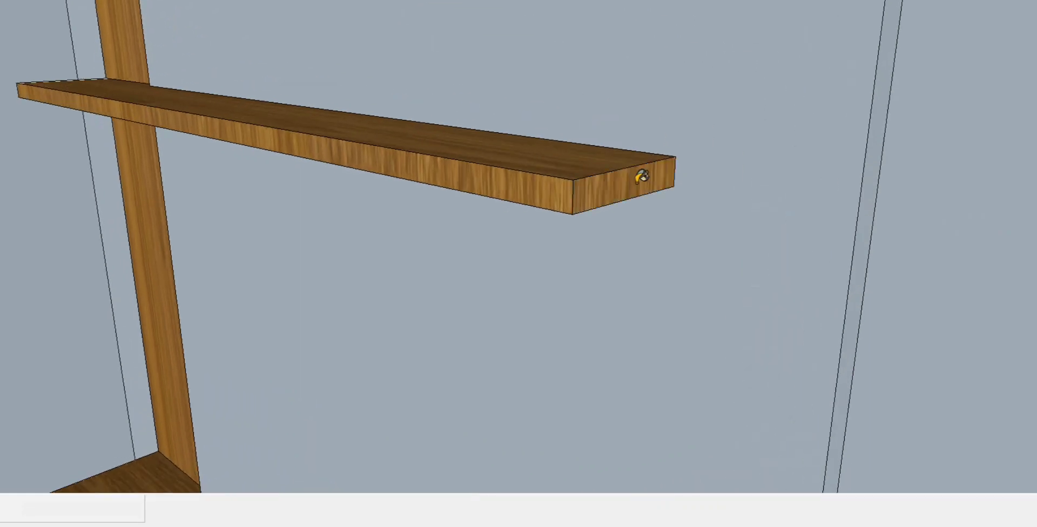
scroll(642, 177, "down", 3)
scroll(555, 109, "down", 2)
scroll(605, 365, "up", 3)
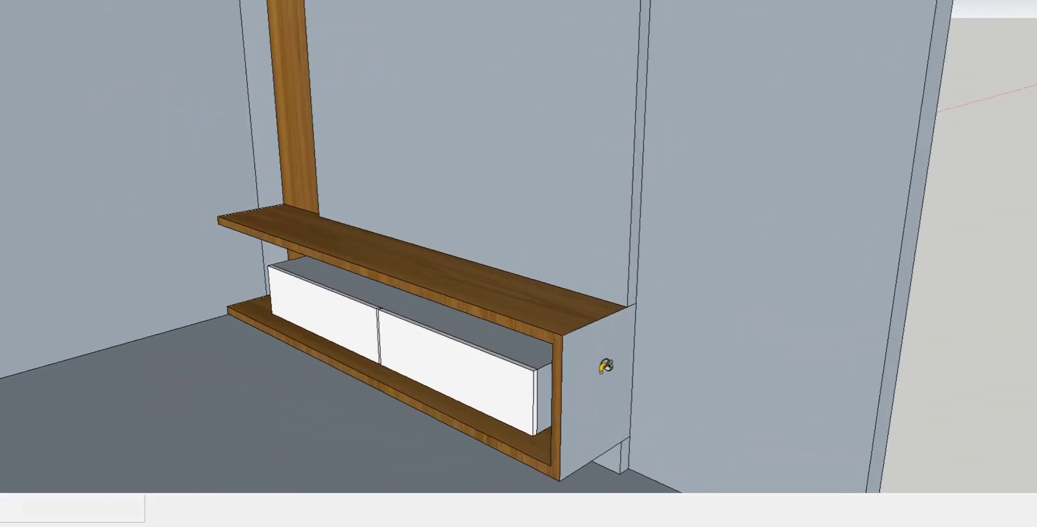
scroll(605, 366, "up", 2)
left_click(605, 365)
scroll(605, 366, "down", 2)
scroll(605, 366, "down", 2)
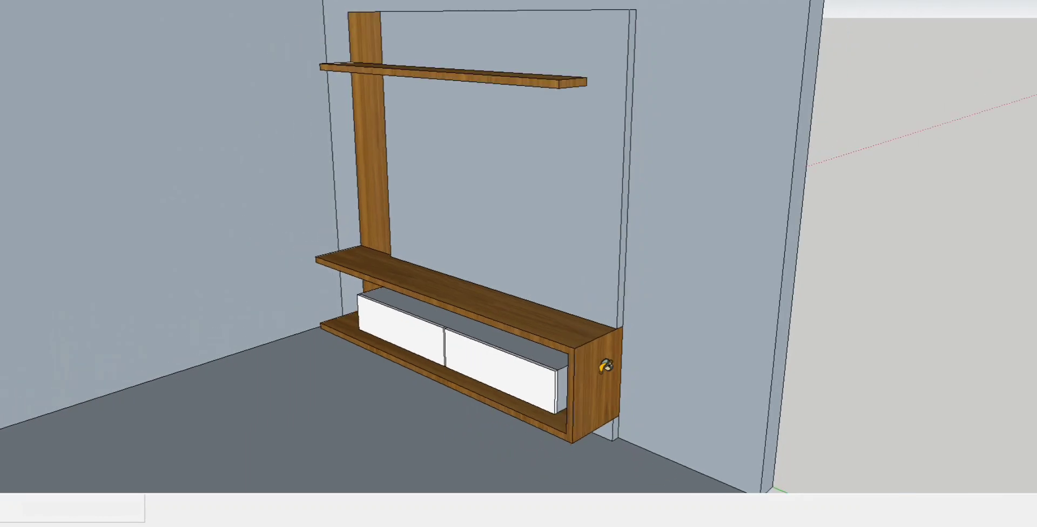
Paint the strip between the drawers and both drawer tops grey
scroll(444, 332, "up", 10)
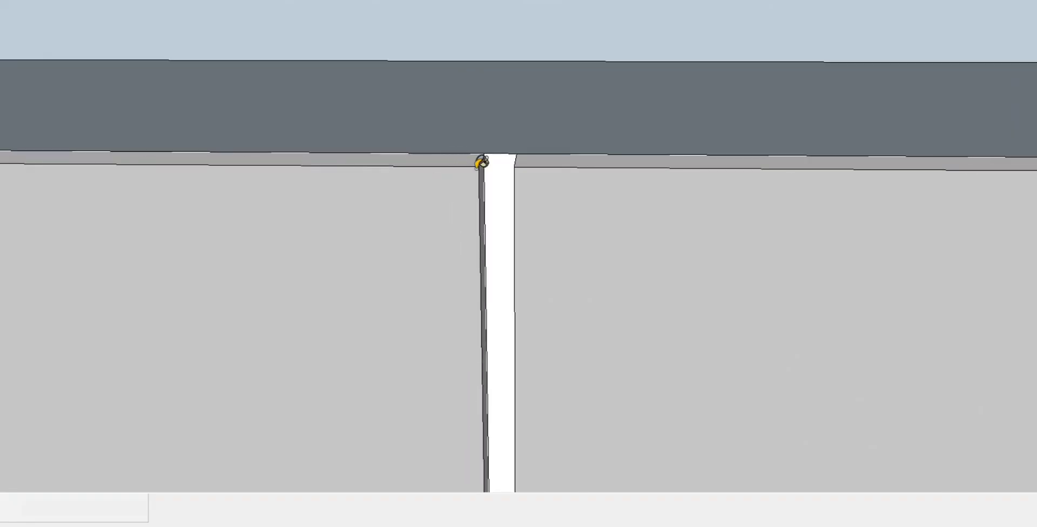
left_click(489, 176)
left_click(463, 154)
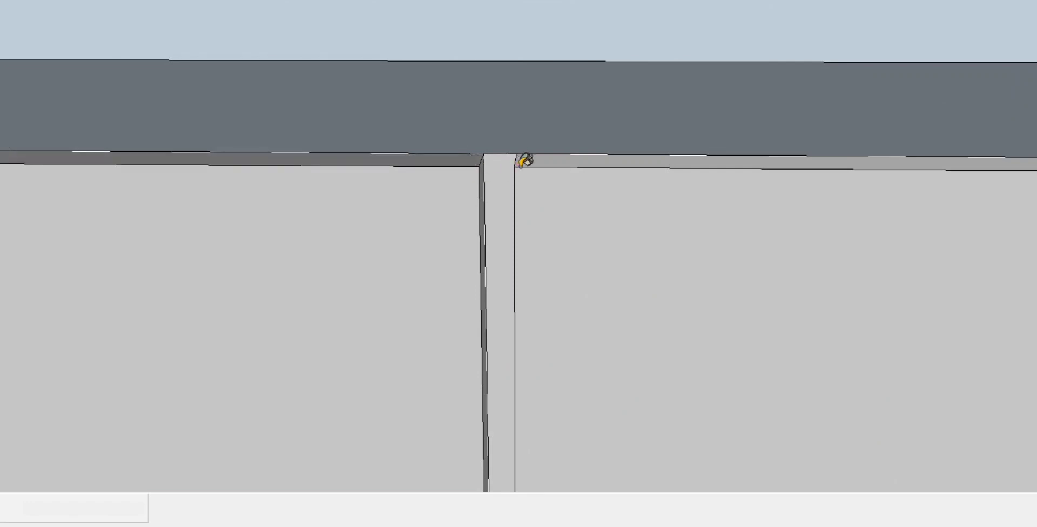
left_click(528, 157)
Paint both drawer fronts and the side face of the drawer gap white
scroll(518, 141, "down", 1)
scroll(432, 119, "down", 3)
scroll(432, 119, "down", 2)
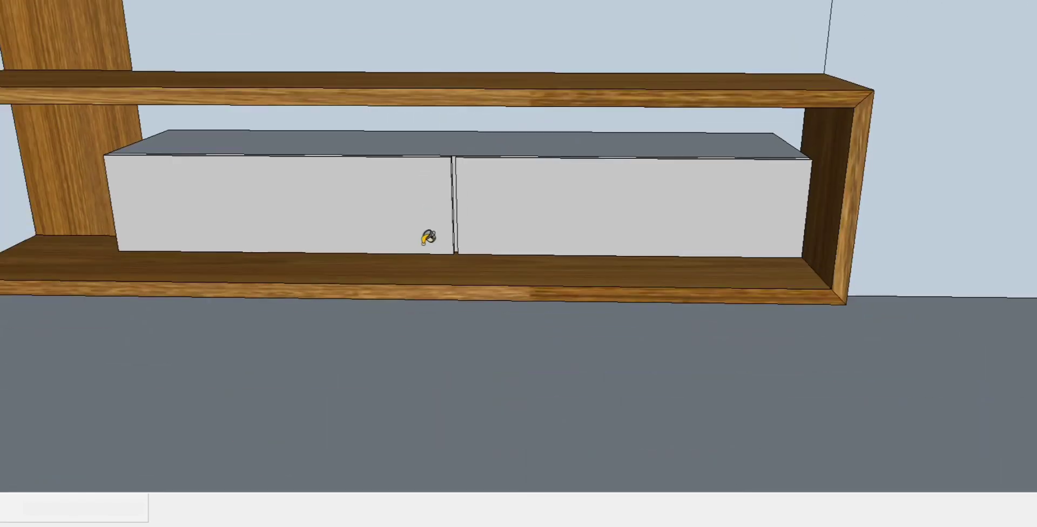
scroll(435, 270, "down", 1)
scroll(435, 271, "down", 1)
scroll(435, 271, "down", 1)
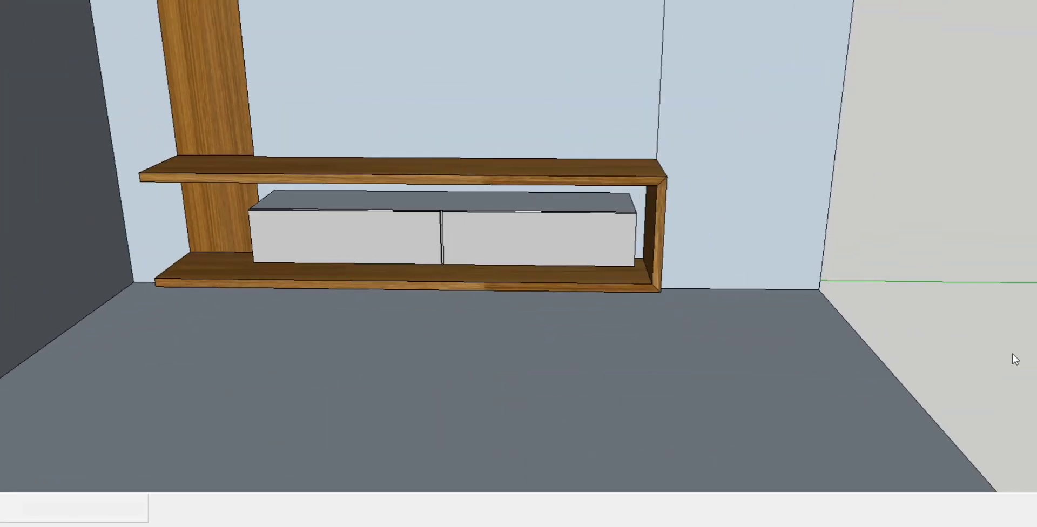
scroll(456, 253, "up", 3)
left_click(489, 241)
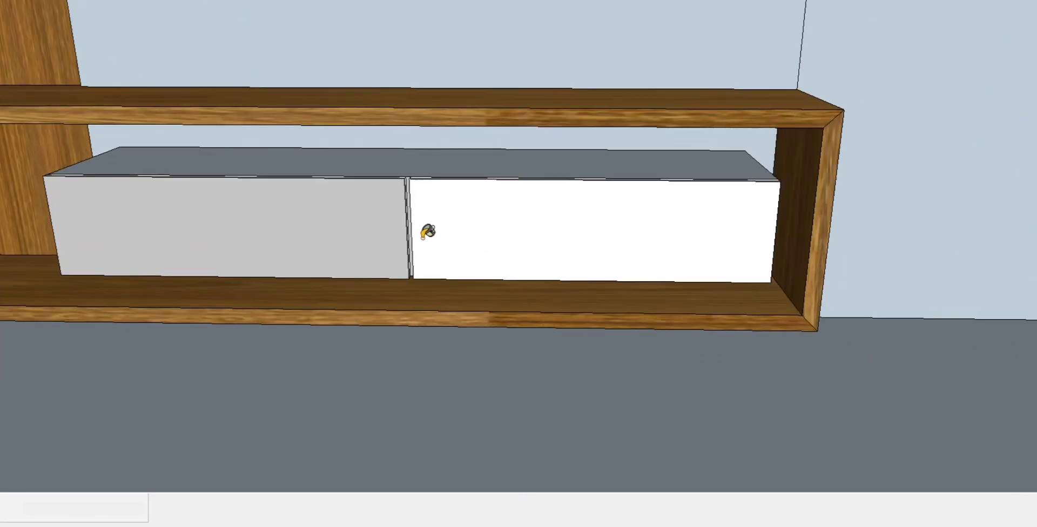
left_click(372, 218)
scroll(405, 178, "up", 2)
scroll(426, 171, "up", 2)
scroll(422, 171, "up", 1)
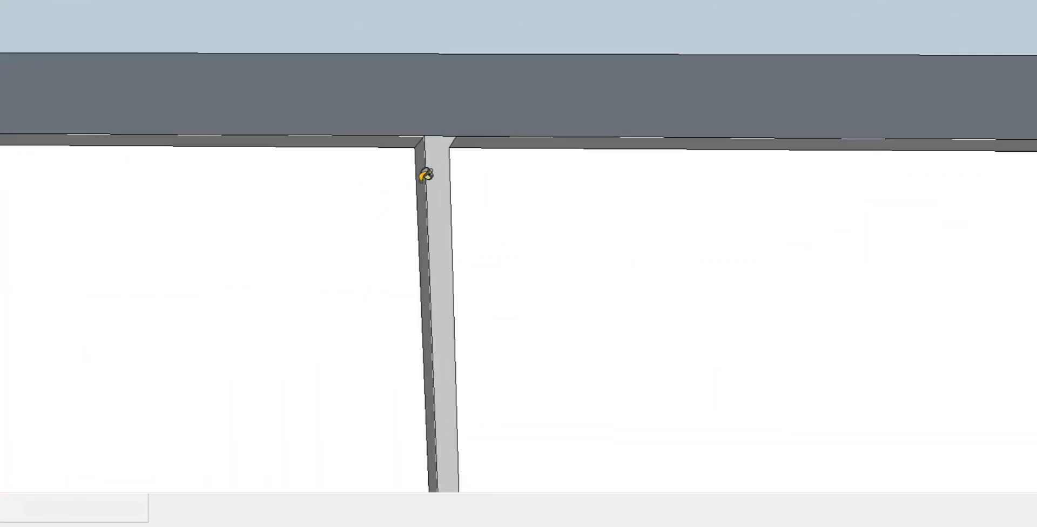
left_click(443, 176)
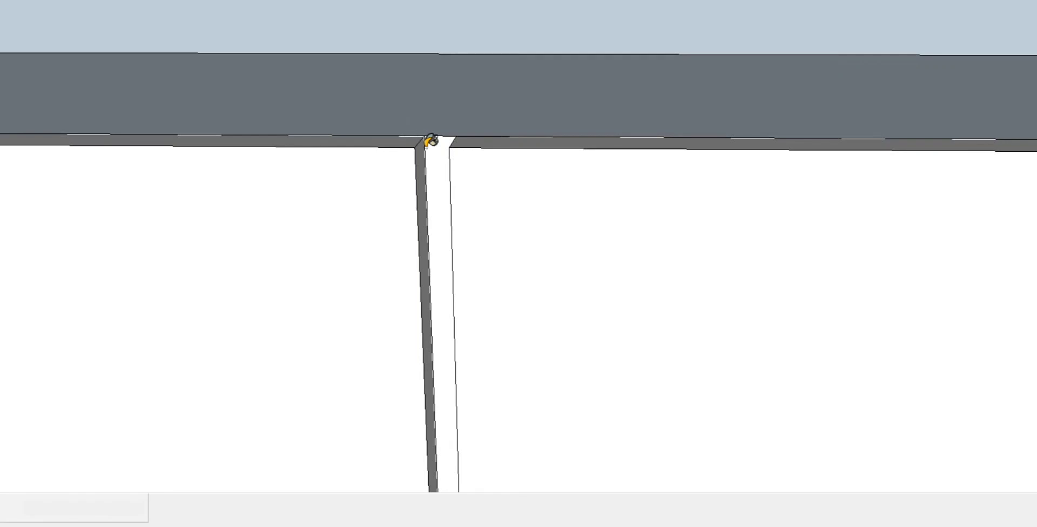
Paint the left and right top-edge strips and the drawer top face light grey
left_click(476, 142)
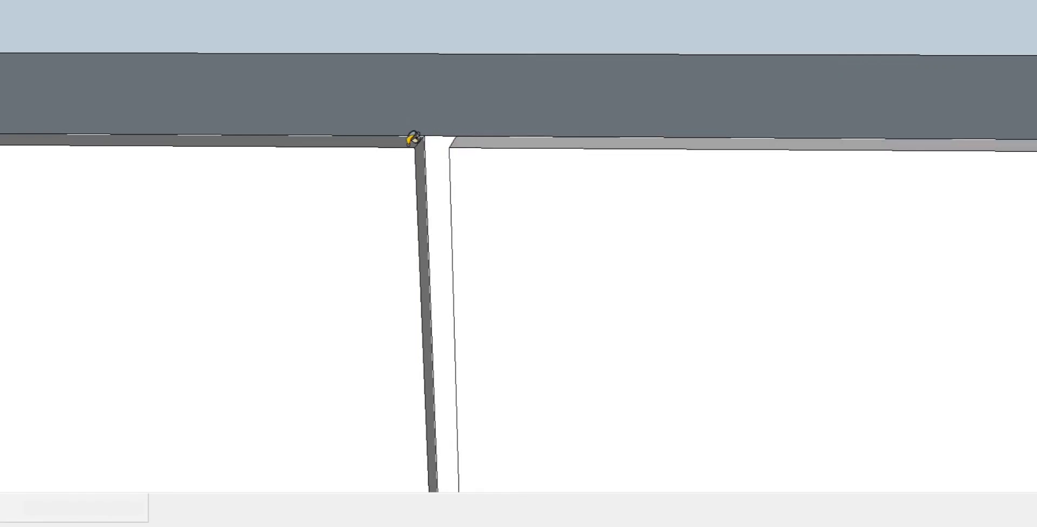
left_click(409, 143)
left_click(415, 122)
Paint the wall panel behind the unit white
scroll(416, 116, "down", 1)
scroll(416, 116, "down", 2)
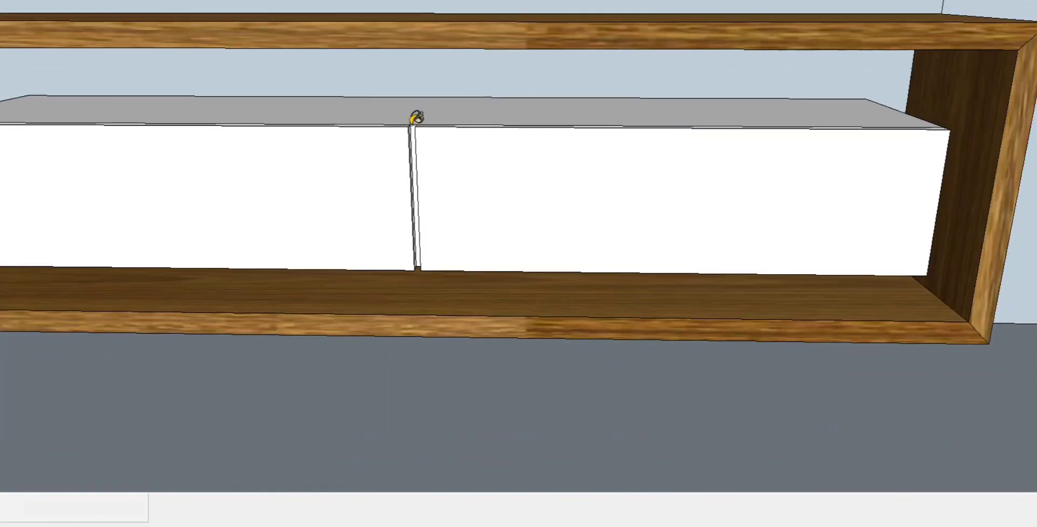
scroll(414, 124, "down", 1)
scroll(432, 108, "down", 1)
scroll(458, 119, "down", 2)
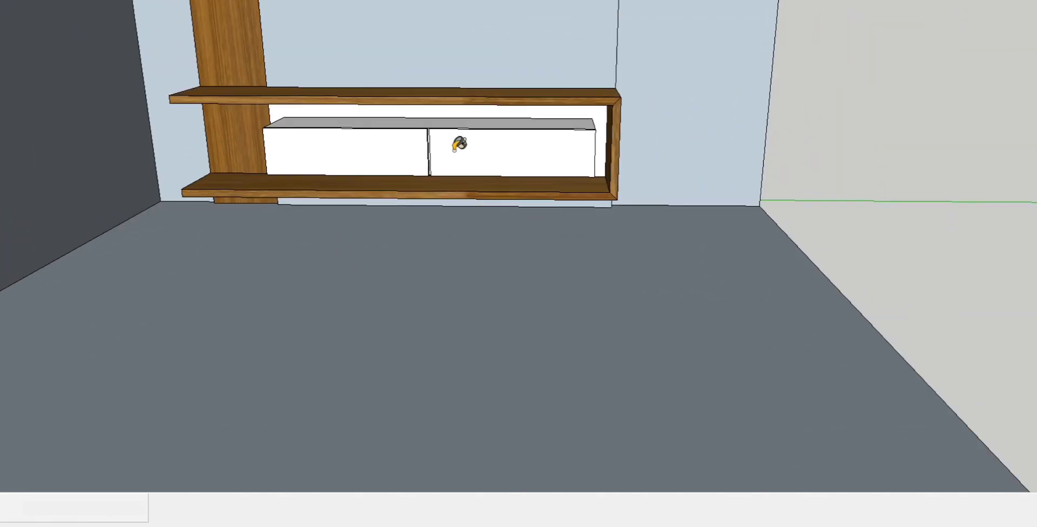
scroll(547, 213, "up", 1)
scroll(542, 208, "up", 2)
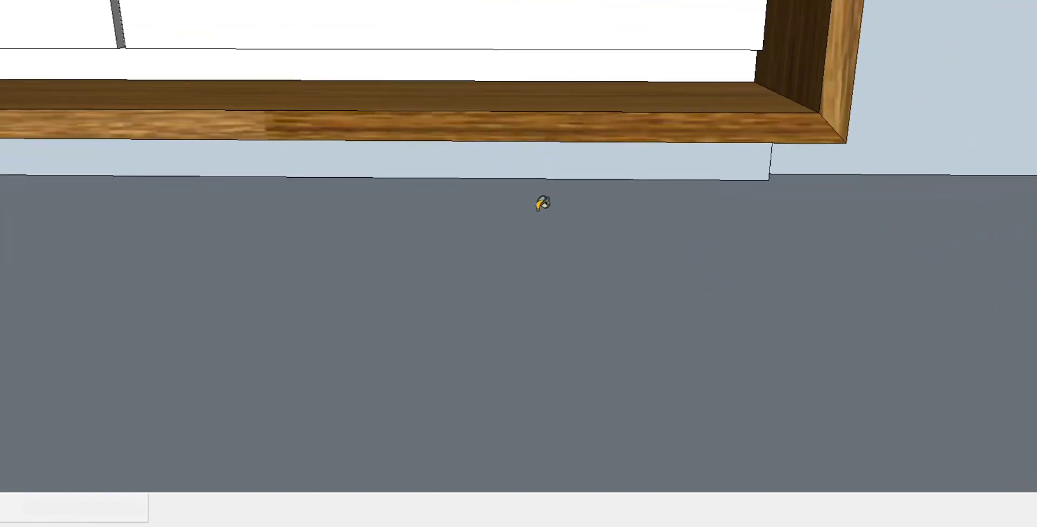
scroll(528, 290, "down", 2)
scroll(516, 354, "down", 2)
scroll(516, 355, "down", 2)
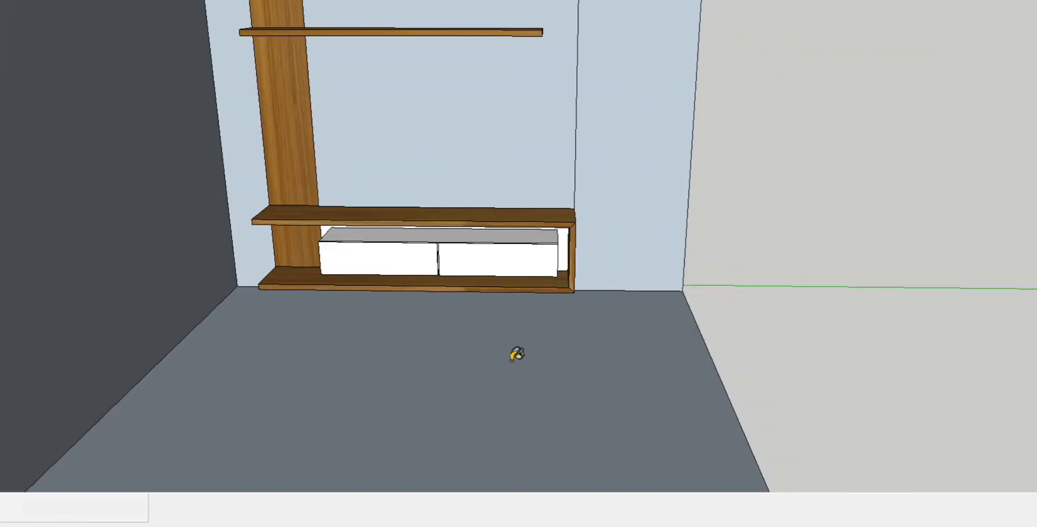
left_click(477, 146)
scroll(491, 238, "down", 3)
From the cabinet's left side, paint the drawer block's left face light grey
scroll(496, 237, "up", 2)
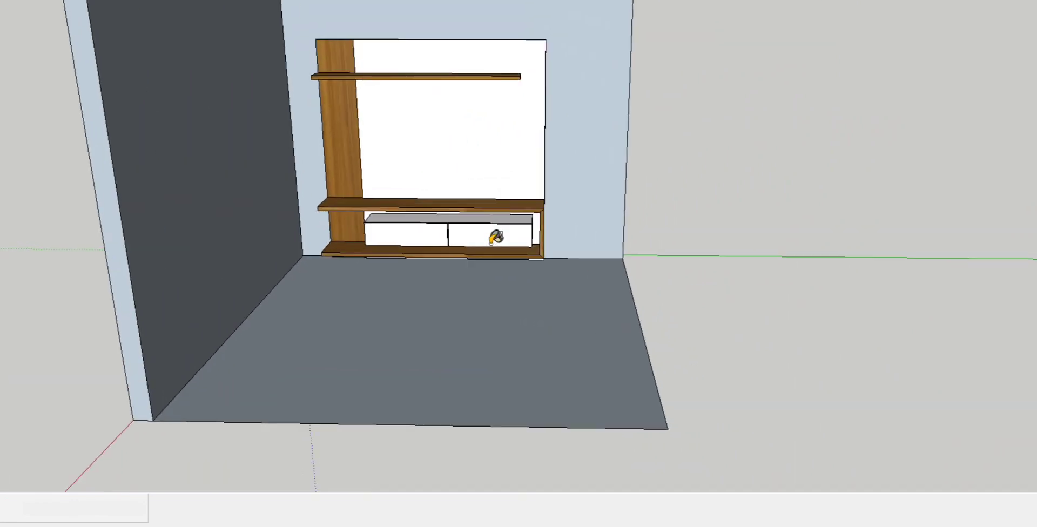
scroll(494, 235, "up", 1)
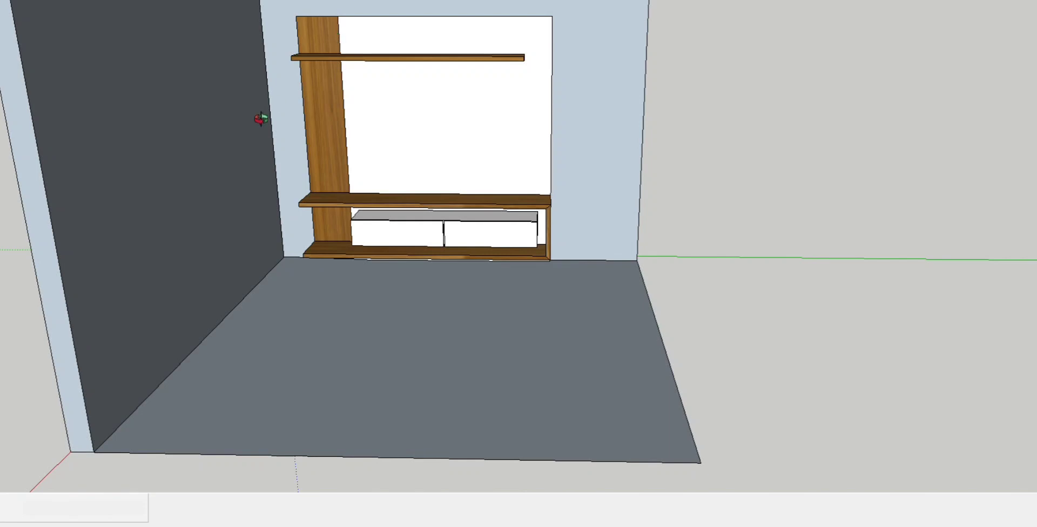
mouse_move(261, 119)
left_mouse_down()
mouse_move(381, 162)
mouse_move(380, 178)
left_mouse_up()
scroll(344, 243, "up", 3)
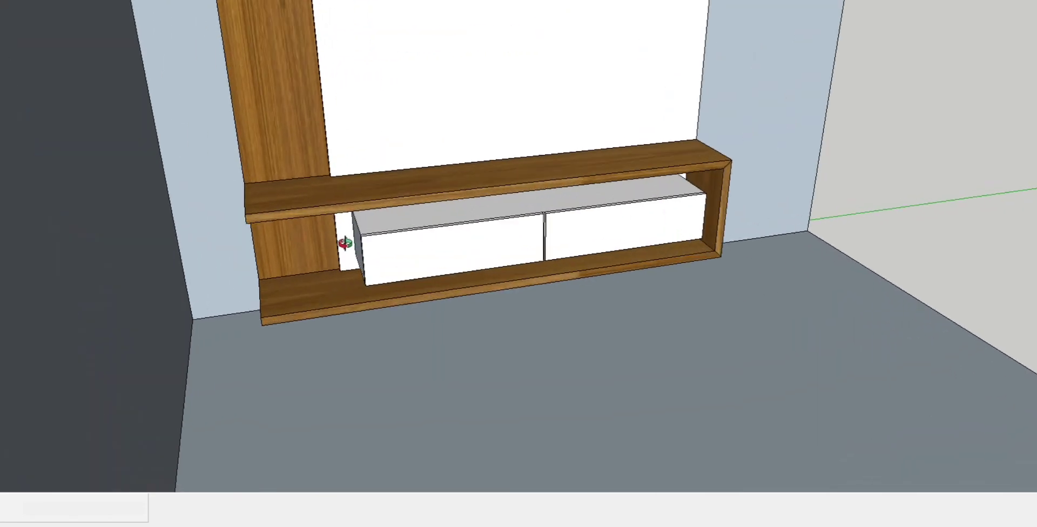
scroll(346, 238, "up", 3)
scroll(348, 227, "up", 3)
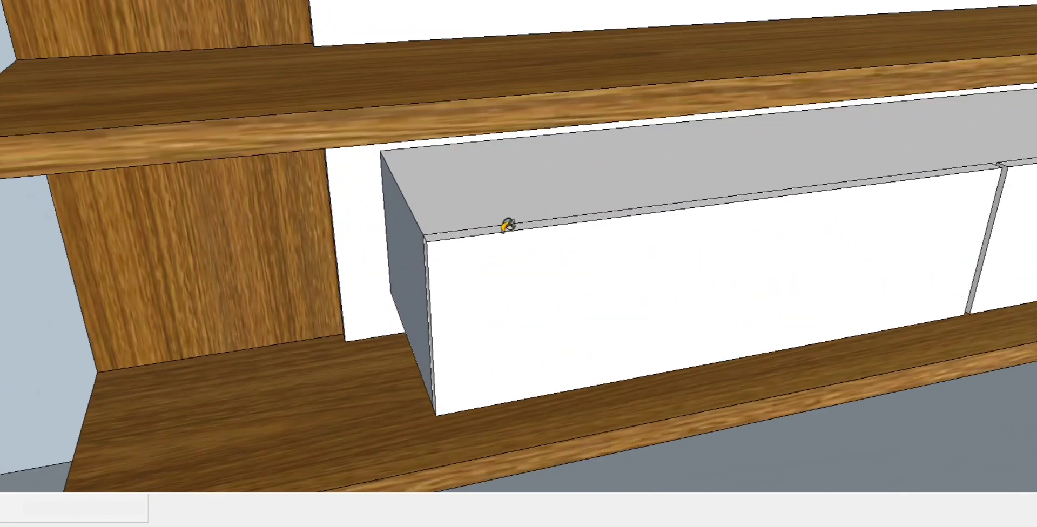
left_click(414, 236)
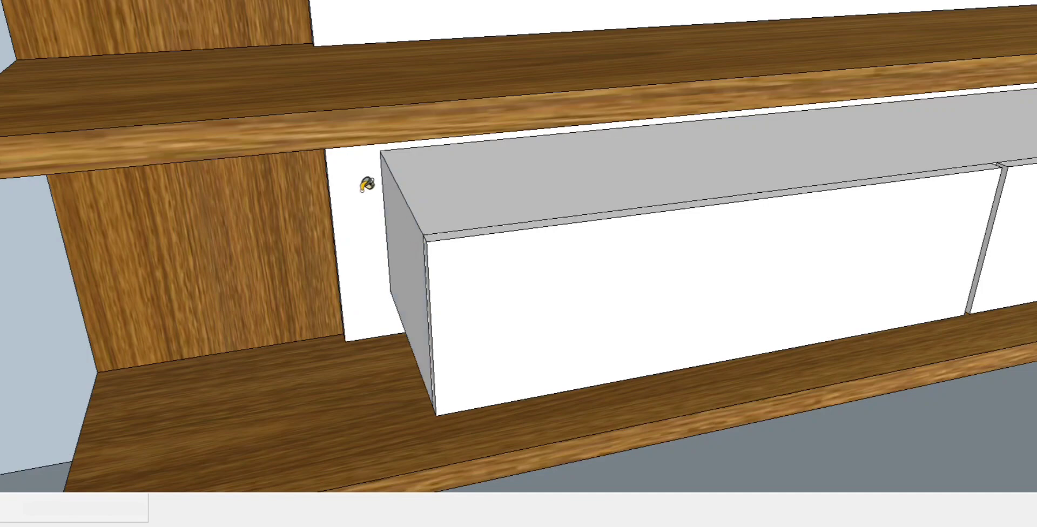
scroll(472, 192, "down", 3)
scroll(473, 203, "up", 4)
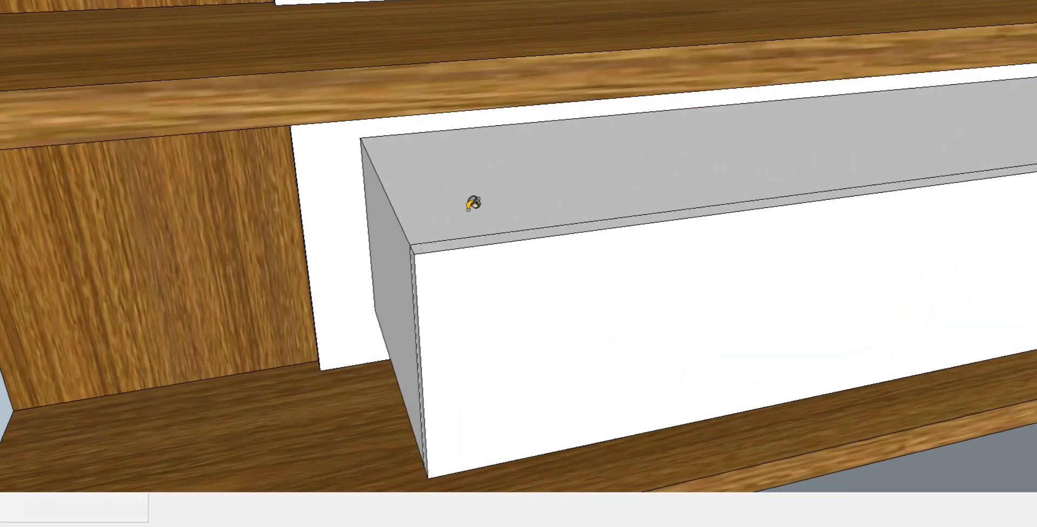
scroll(473, 216, "up", 3)
scroll(473, 269, "down", 2)
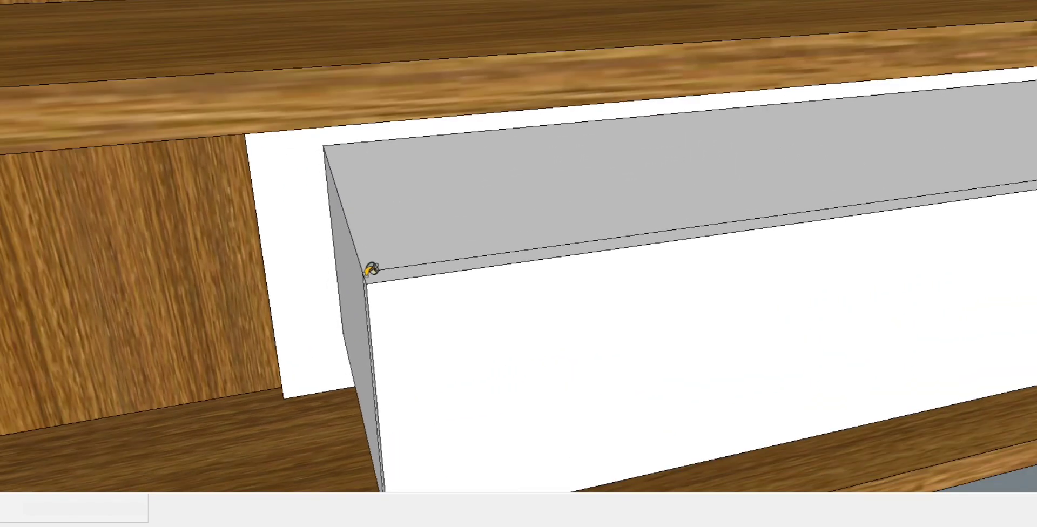
scroll(350, 268, "down", 2)
scroll(345, 268, "down", 1)
scroll(756, 220, "up", 5)
scroll(763, 219, "up", 2)
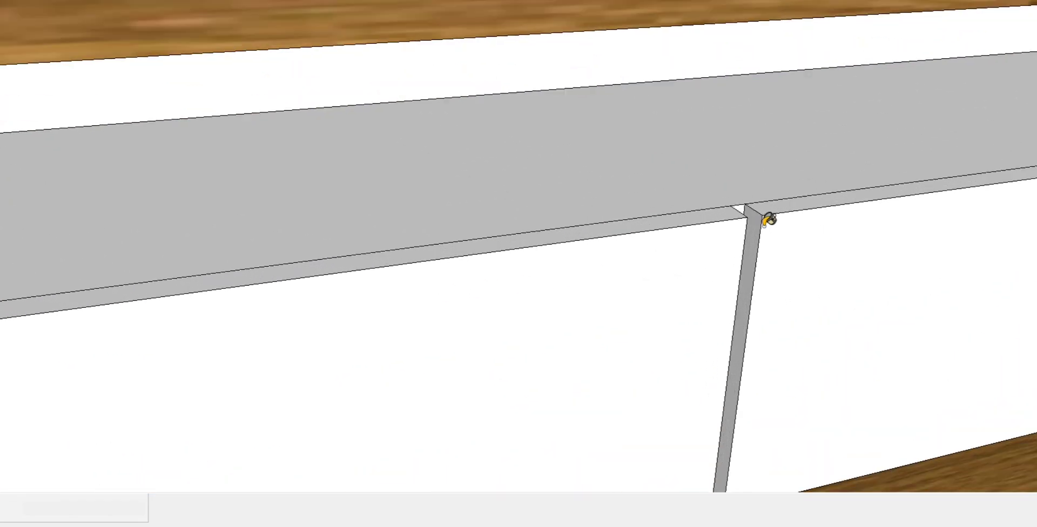
scroll(767, 217, "up", 2)
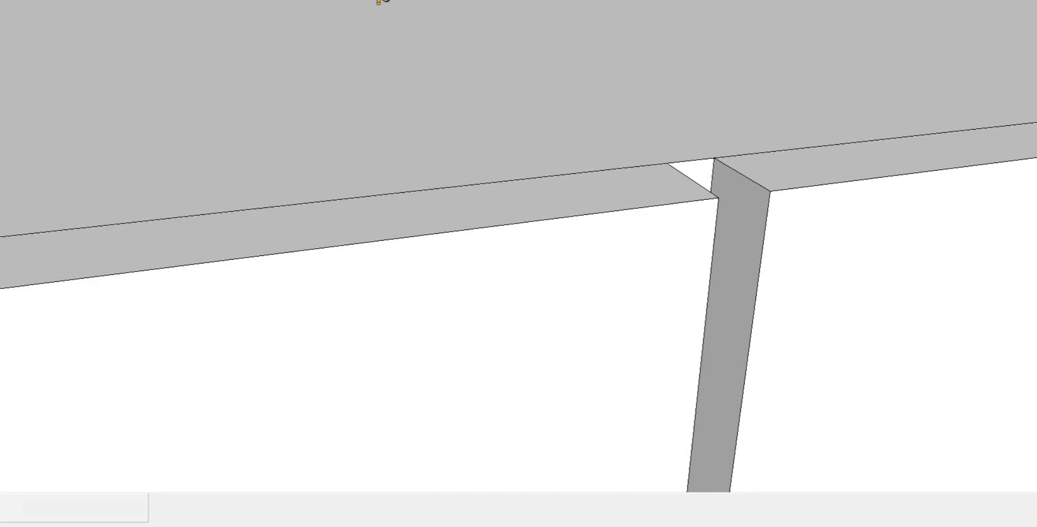
Orbit and zoom to look down on the drawer joint from the right
mouse_move(625, 102)
middle_mouse_down()
mouse_move(498, 137)
mouse_move(250, 90)
mouse_move(944, 244)
middle_mouse_up()
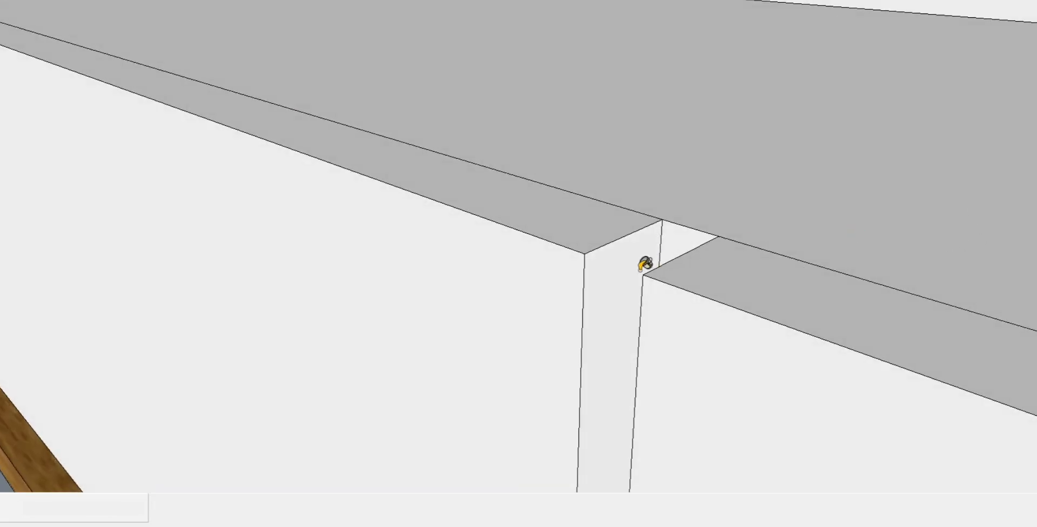
scroll(645, 264, "down", 2)
scroll(551, 208, "down", 3)
scroll(546, 204, "down", 2)
Paint the drawer box's grey right end face white to match the fronts
scroll(458, 172, "down", 2)
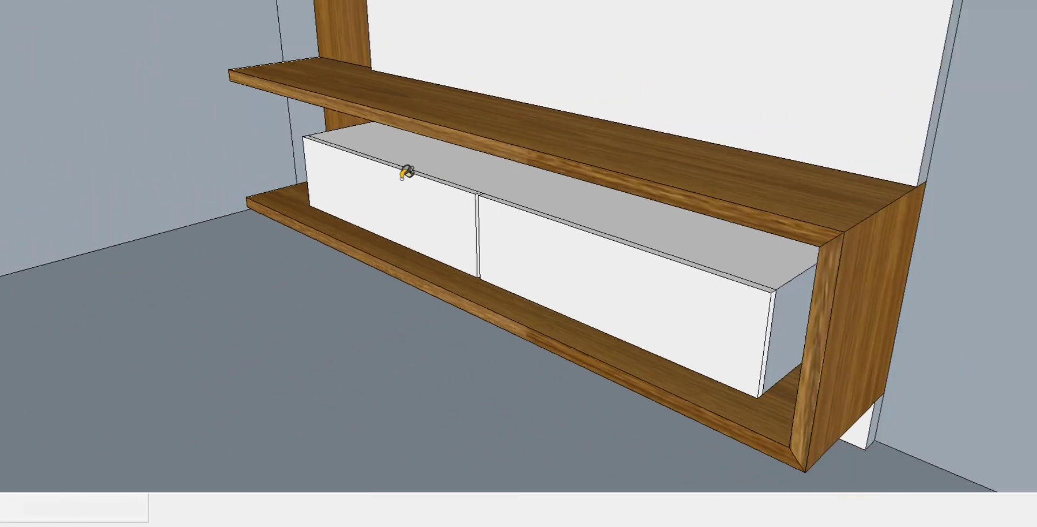
scroll(407, 172, "down", 1)
scroll(741, 280, "up", 3)
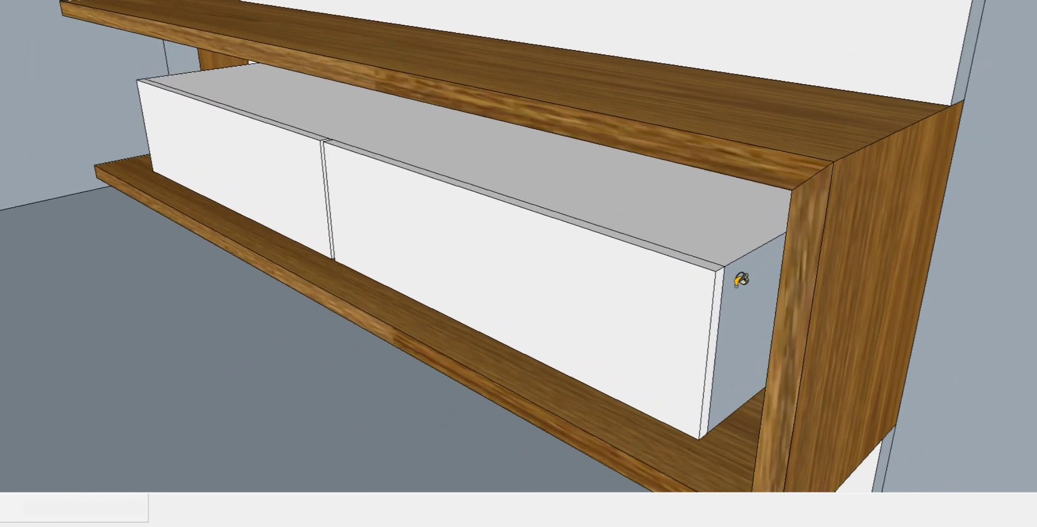
left_click(741, 280)
scroll(705, 278, "down", 2)
scroll(643, 268, "down", 1)
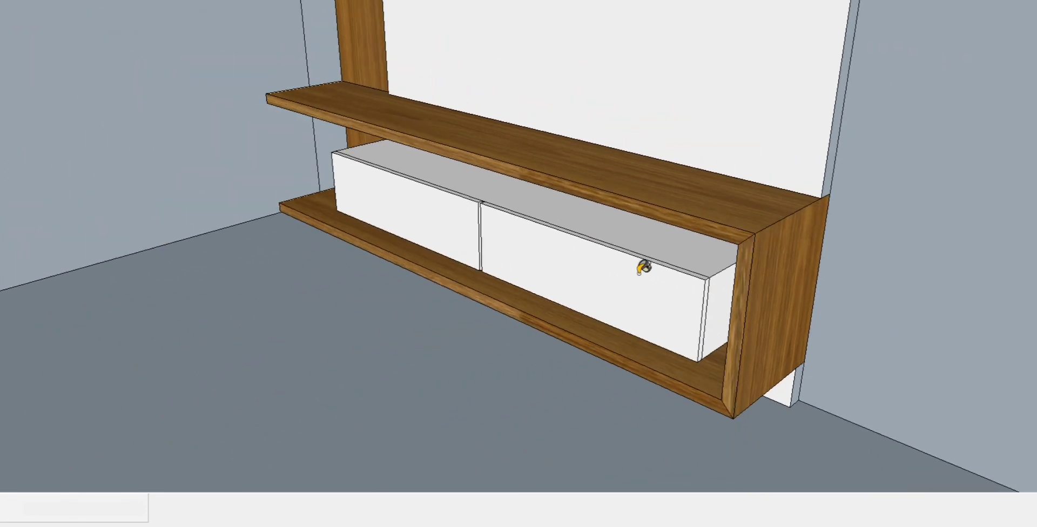
scroll(627, 273, "down", 1)
scroll(789, 155, "up", 2)
scroll(767, 161, "up", 1)
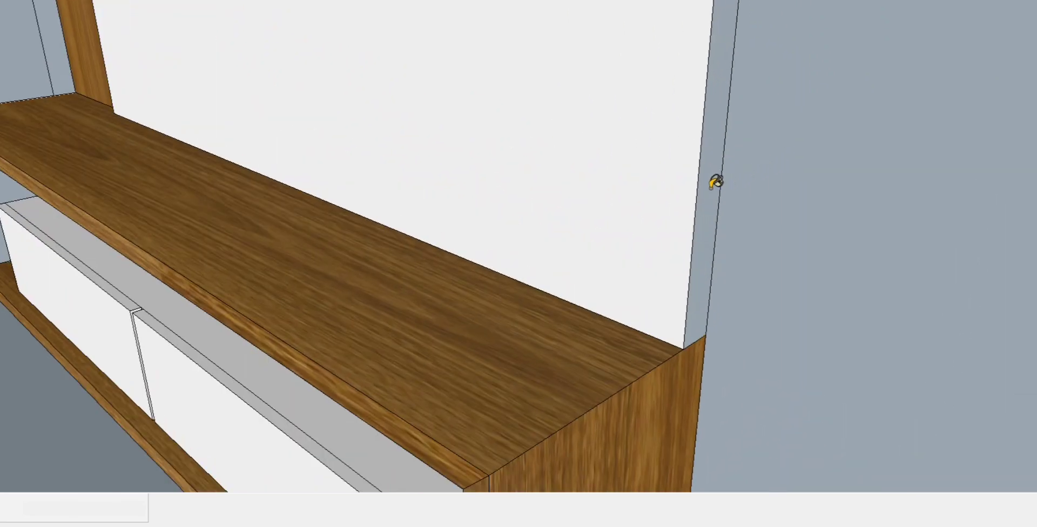
scroll(696, 176, "down", 2)
scroll(656, 142, "down", 2)
scroll(678, 302, "up", 2)
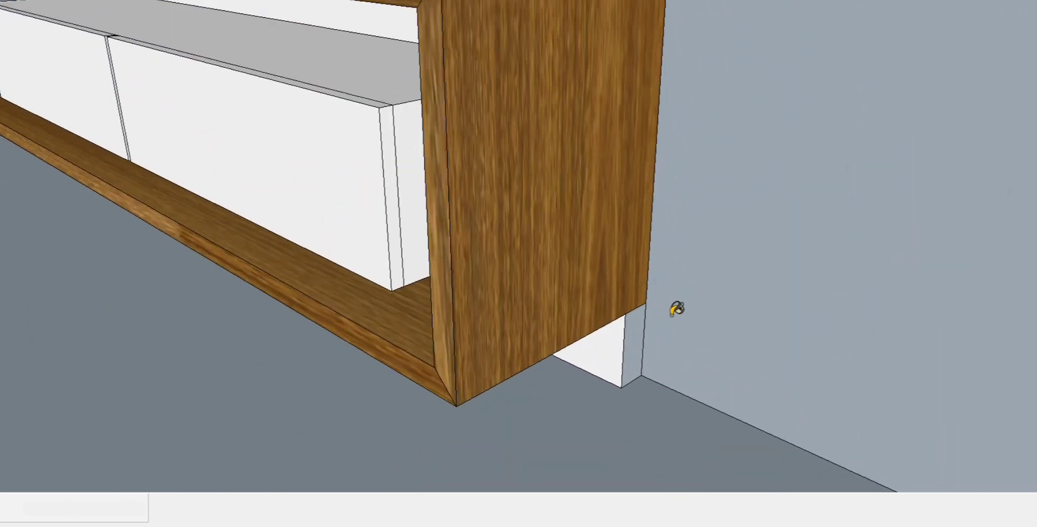
scroll(654, 318, "up", 2)
scroll(607, 357, "down", 2)
scroll(593, 410, "down", 2)
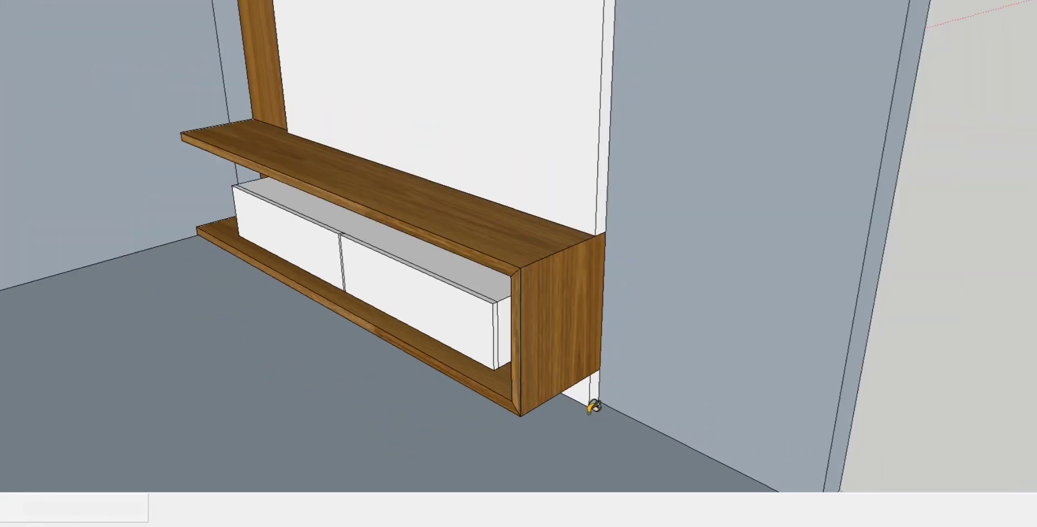
scroll(593, 407, "down", 1)
scroll(592, 407, "down", 1)
scroll(647, 101, "up", 2)
scroll(615, 103, "up", 2)
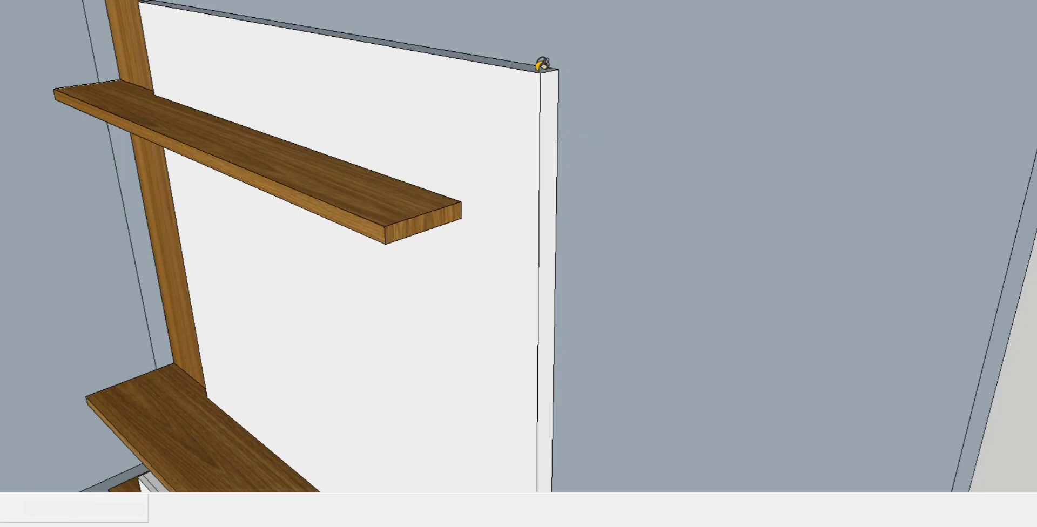
scroll(542, 62, "down", 2)
scroll(557, 166, "down", 3)
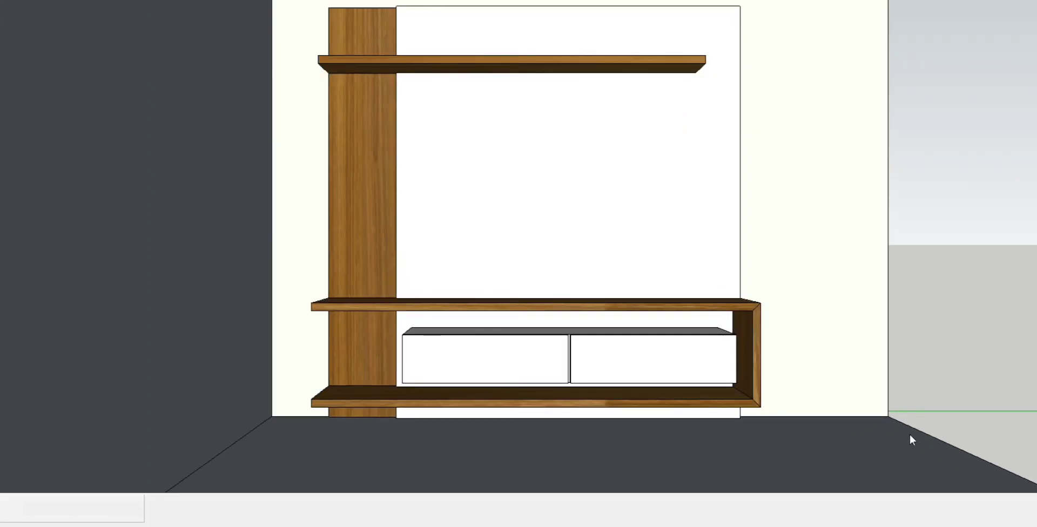
Paint the back wall pale yellow and the left wall olive green
left_click(819, 241)
scroll(286, 340, "down", 2)
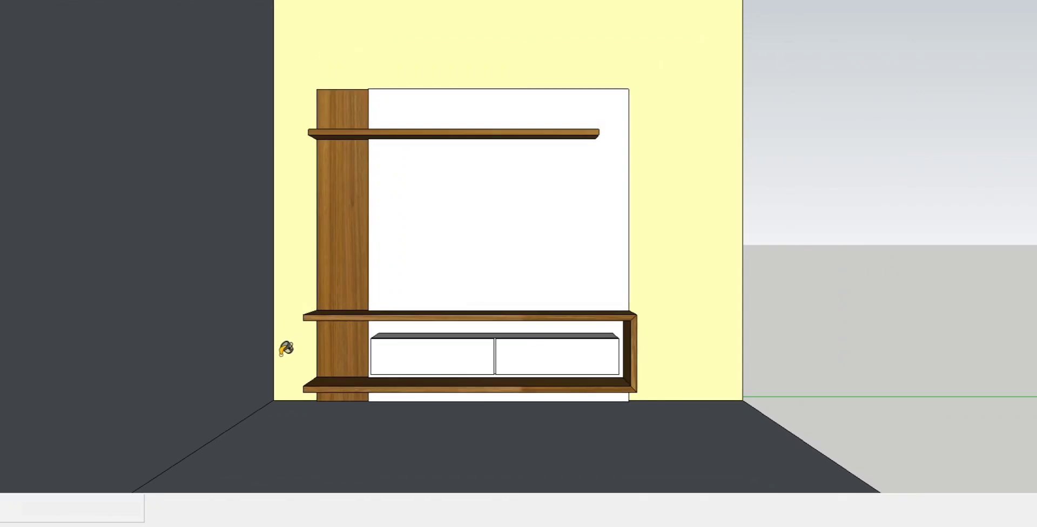
left_click(198, 256)
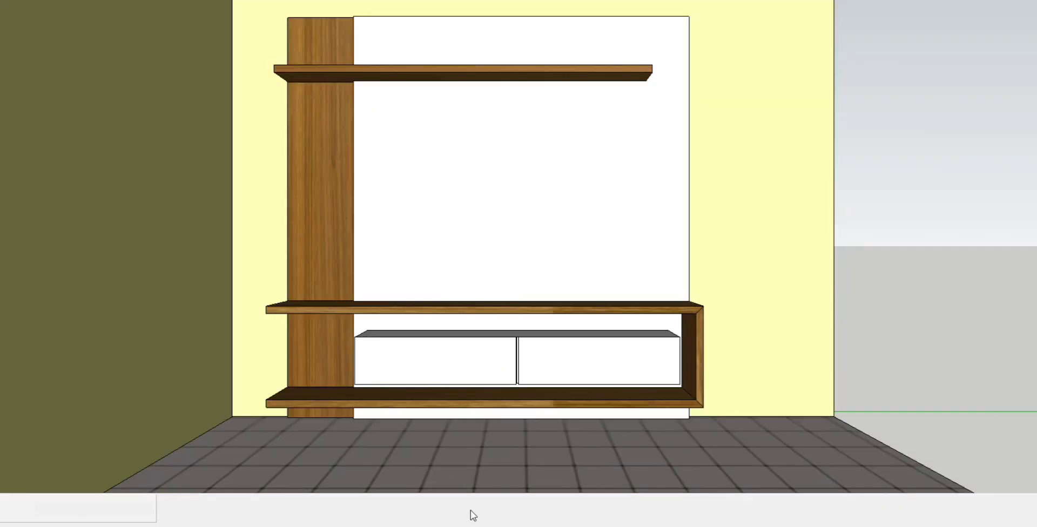
scroll(497, 380, "up", 1)
scroll(496, 382, "up", 2)
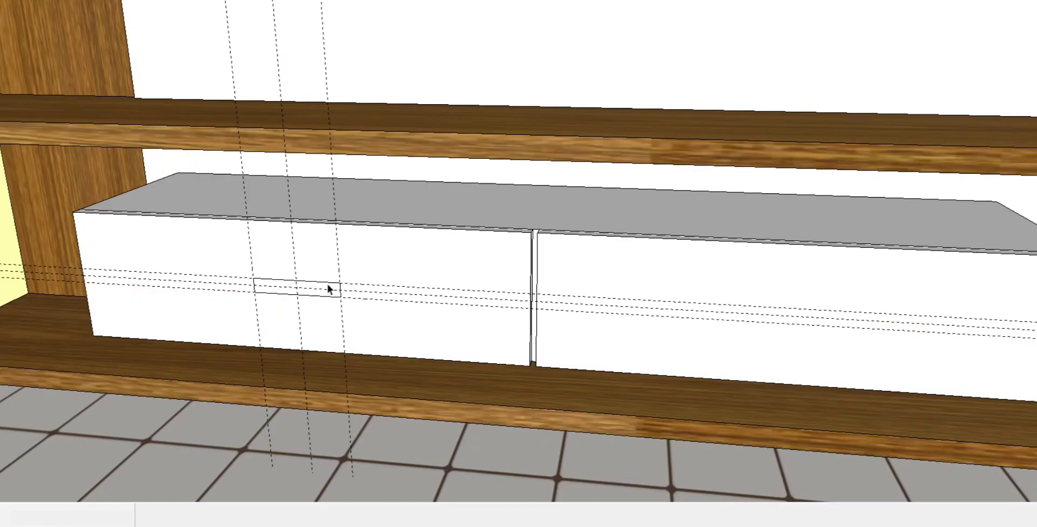
Make the small rectangle on the left drawer front its own group
left_click(327, 285)
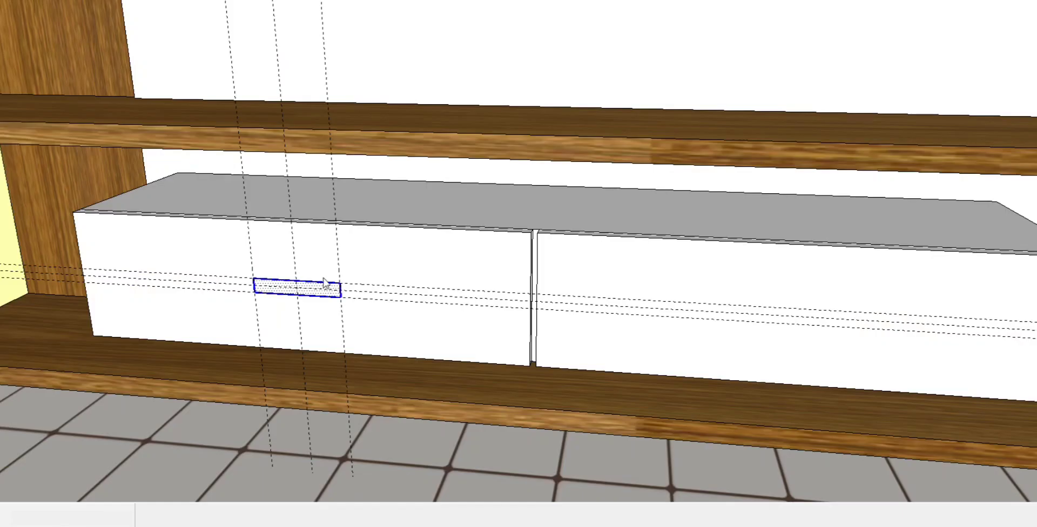
key("Delete")
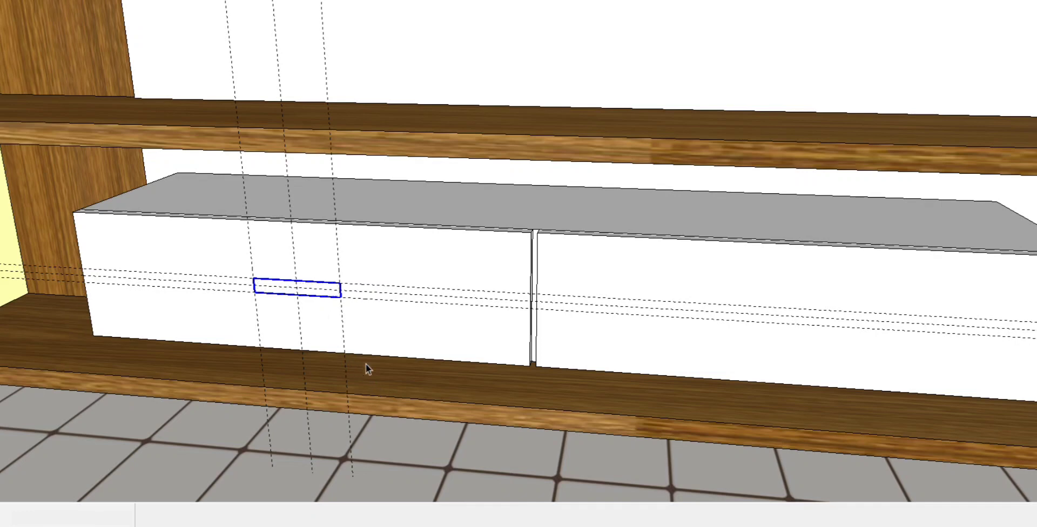
key("Escape")
Inside the group, push the rectangle's face out 1 1/2" into a handle block
scroll(327, 286, "up", 3)
scroll(326, 279, "up", 3)
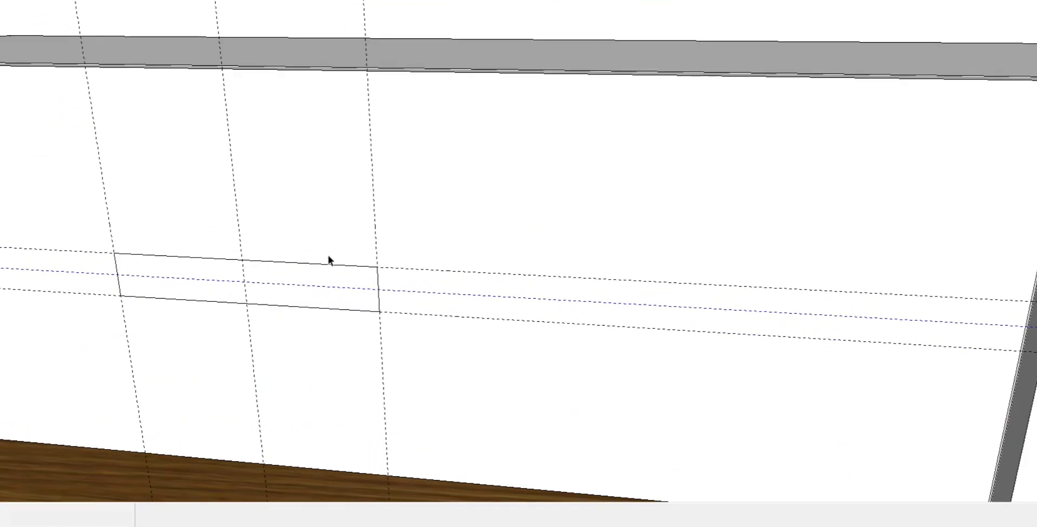
double_click(329, 265)
left_click(329, 265)
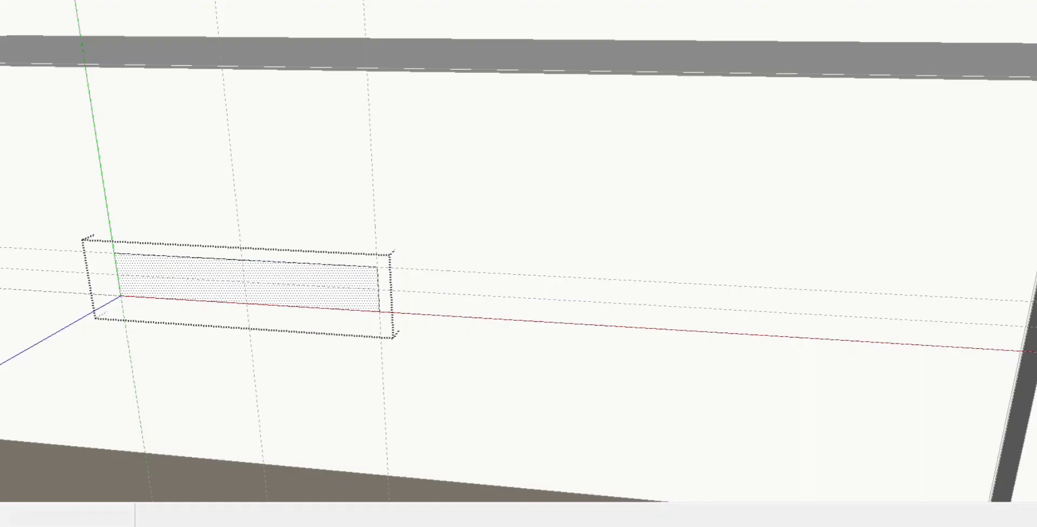
key("p")
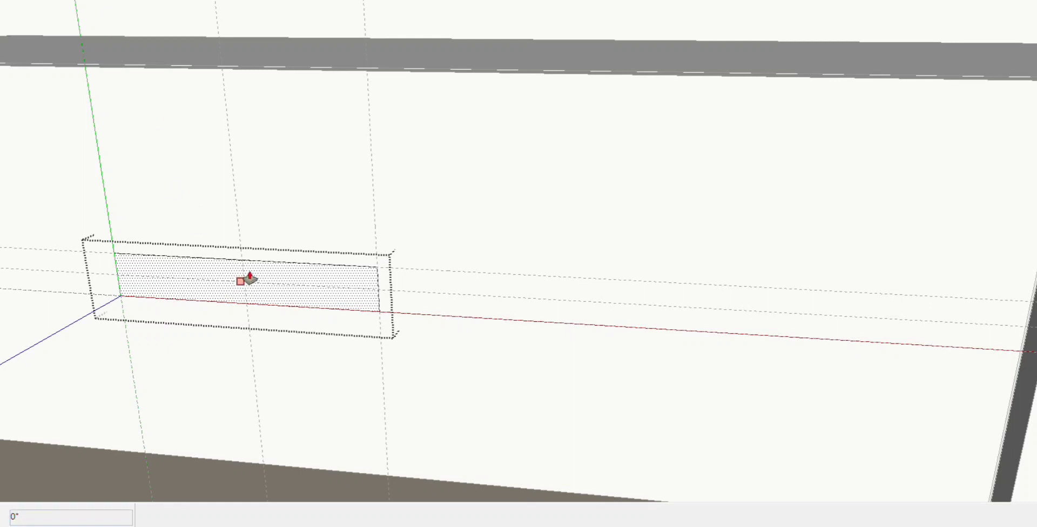
left_click_drag(323, 272, 297, 301)
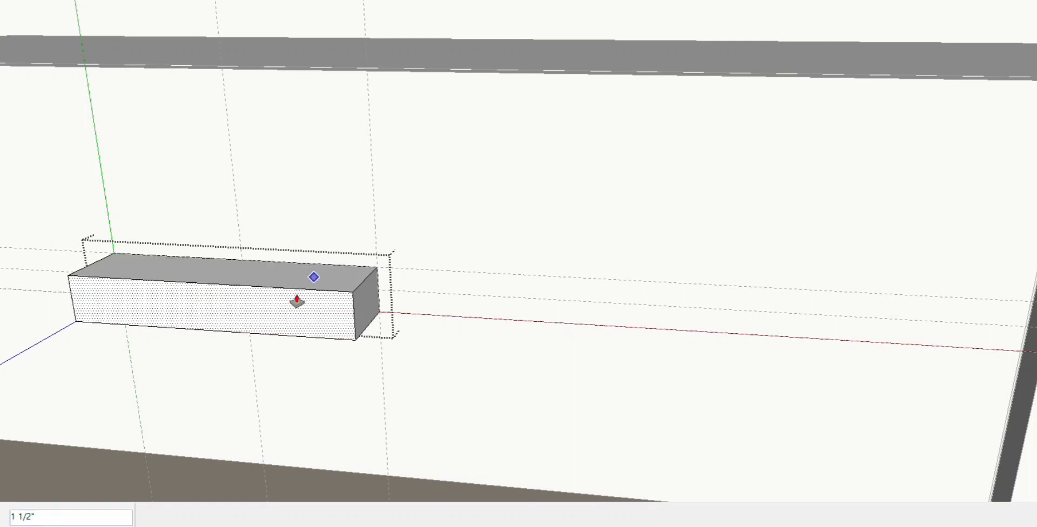
Push the handle block's middle top face down 1" to leave two end posts
type("1.")
type("5")
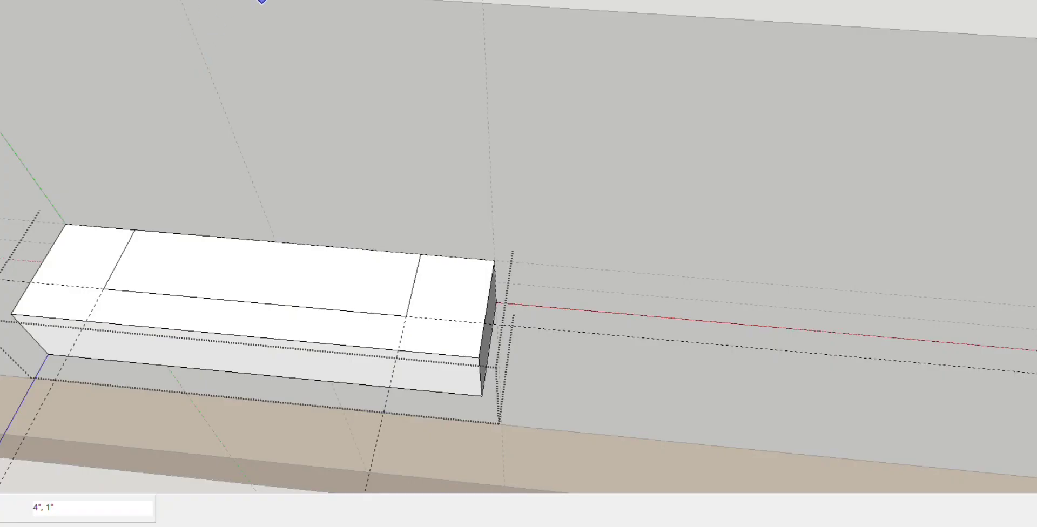
left_click(339, 258)
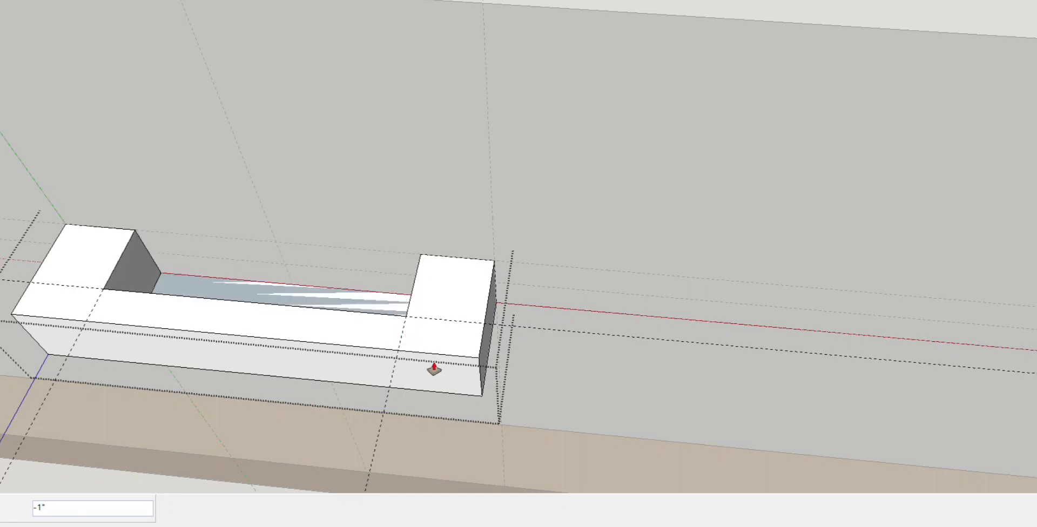
key("Return")
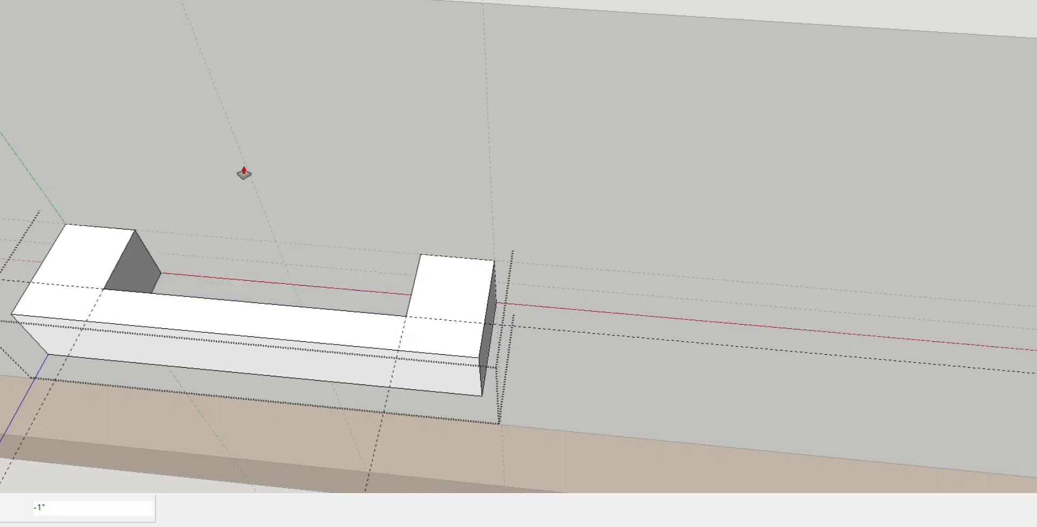
scroll(244, 172, "down", 2)
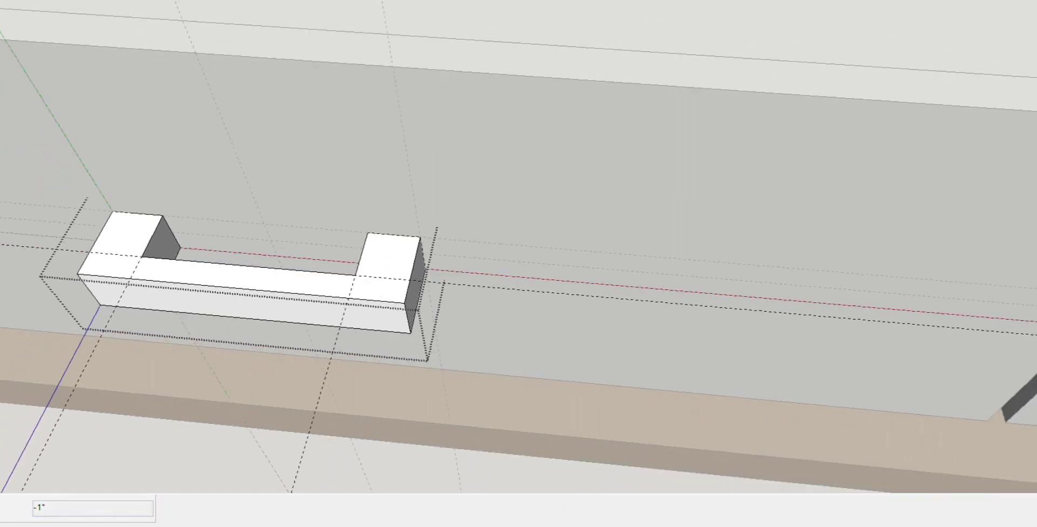
key("space")
Select all the geometry of the U-shaped handle
left_click(185, 281)
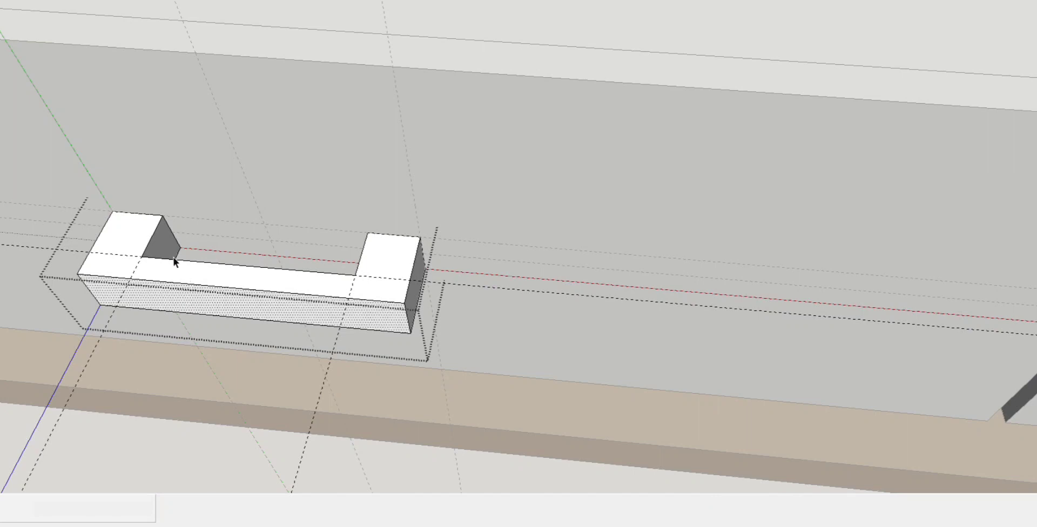
triple_click(153, 257)
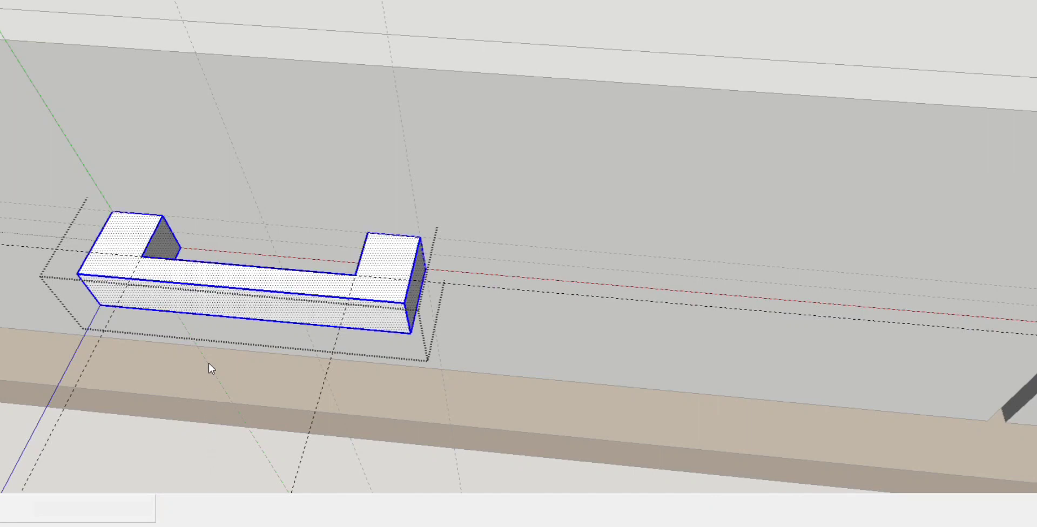
key("ctrl+z")
scroll(249, 208, "down", 2)
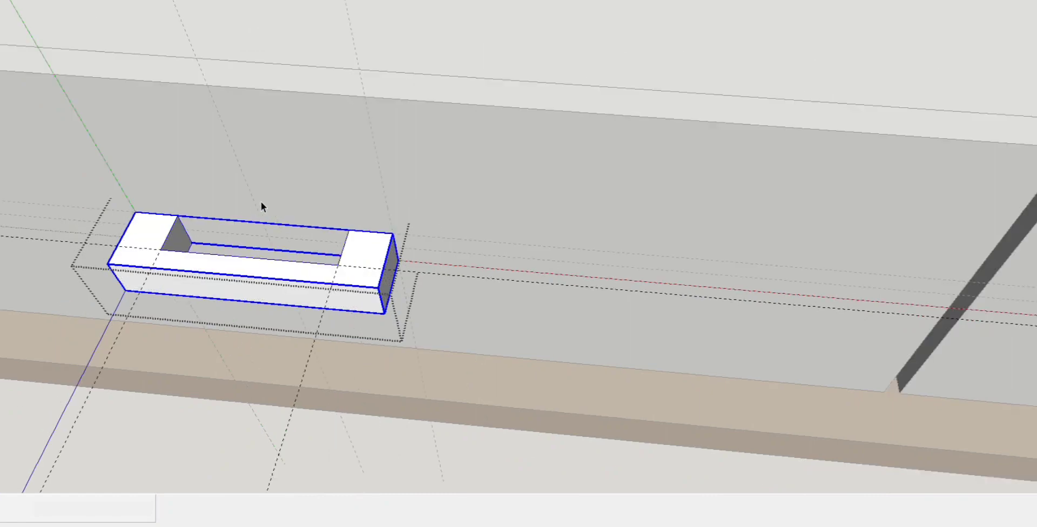
scroll(261, 202, "down", 2)
scroll(291, 151, "down", 1)
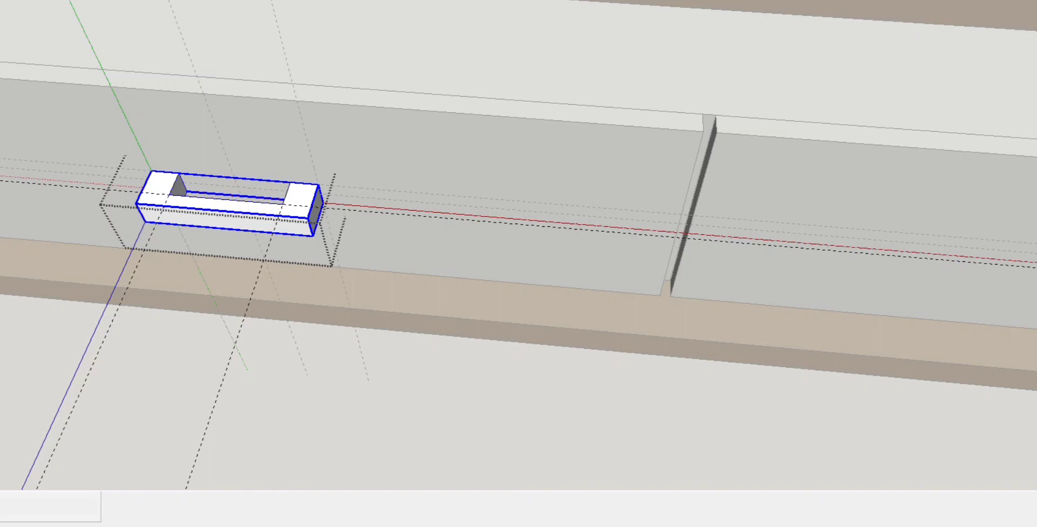
key("s")
left_click(426, 172)
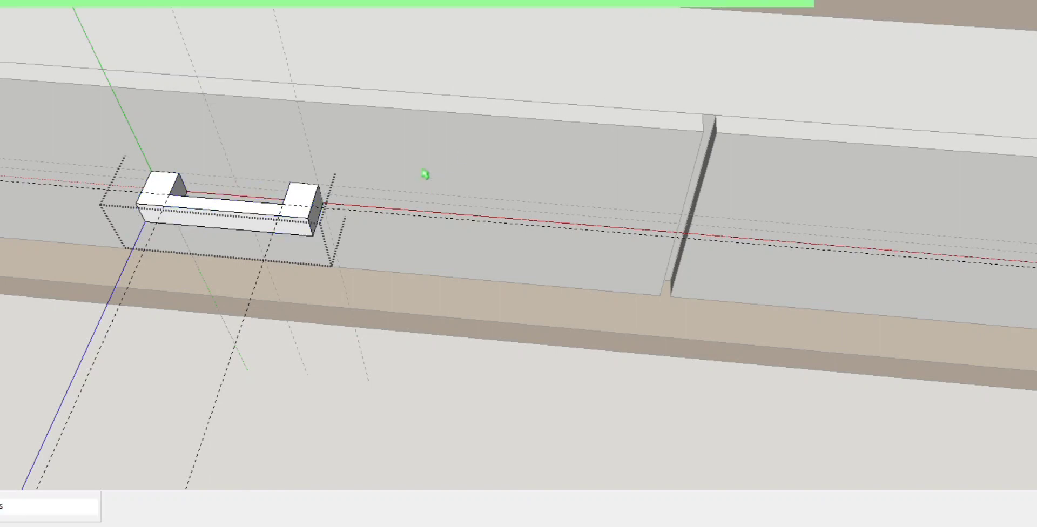
scroll(245, 76, "up", 2)
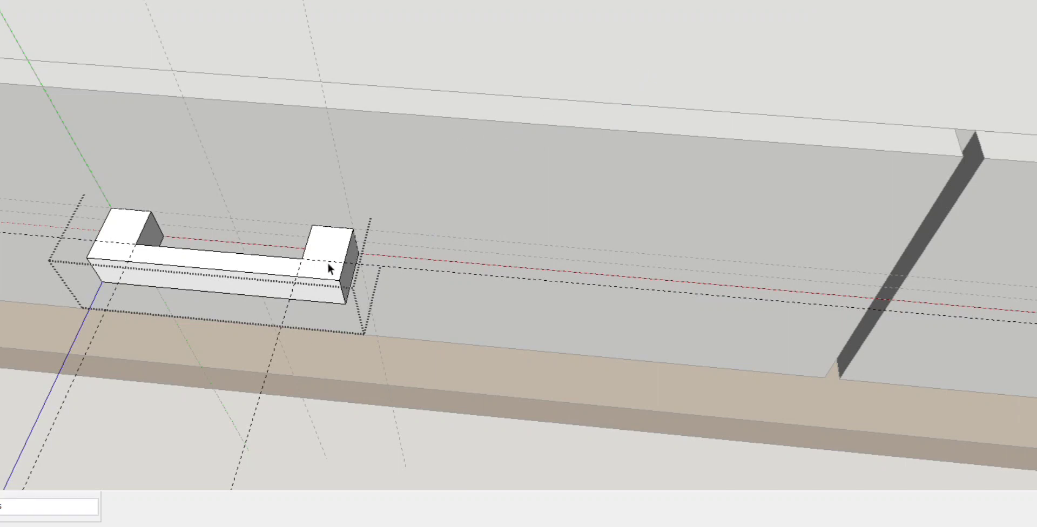
left_click(336, 248)
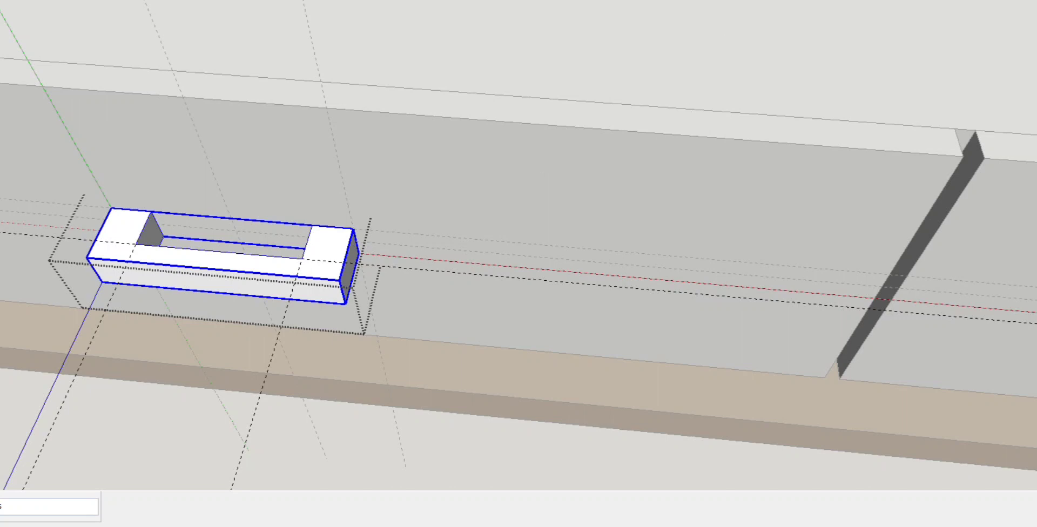
key("Escape")
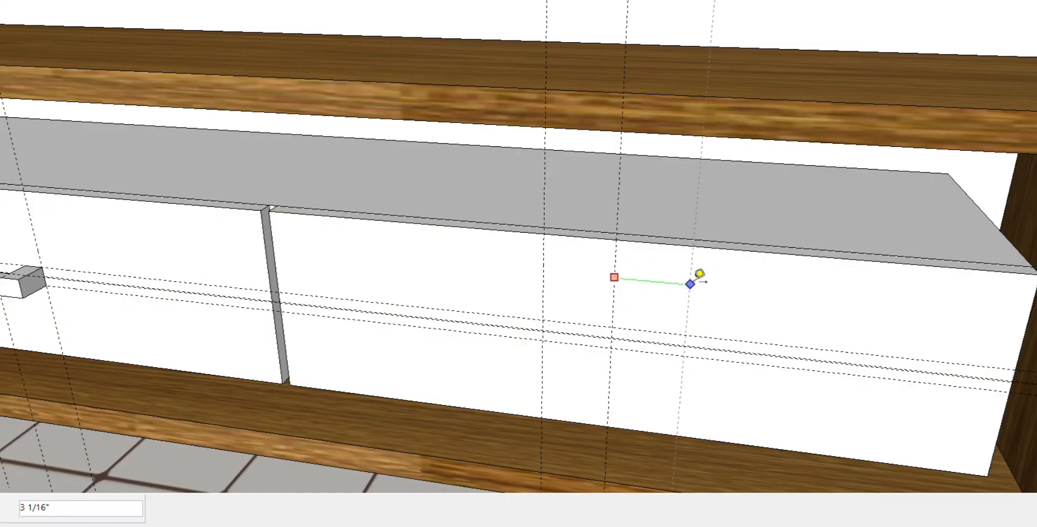
Set a 3" guide and copy the left handle onto the right drawer front
type("3\"")
key("Return")
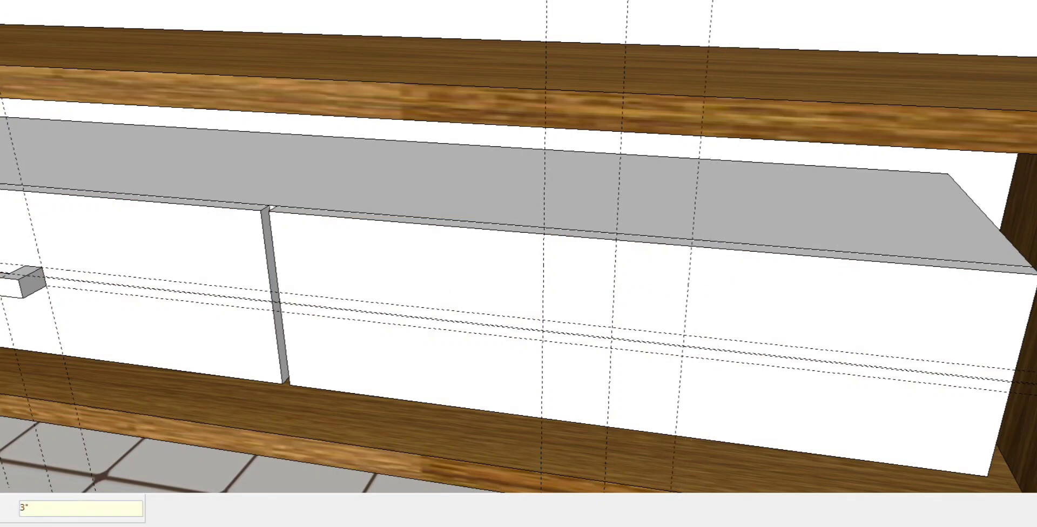
key("m")
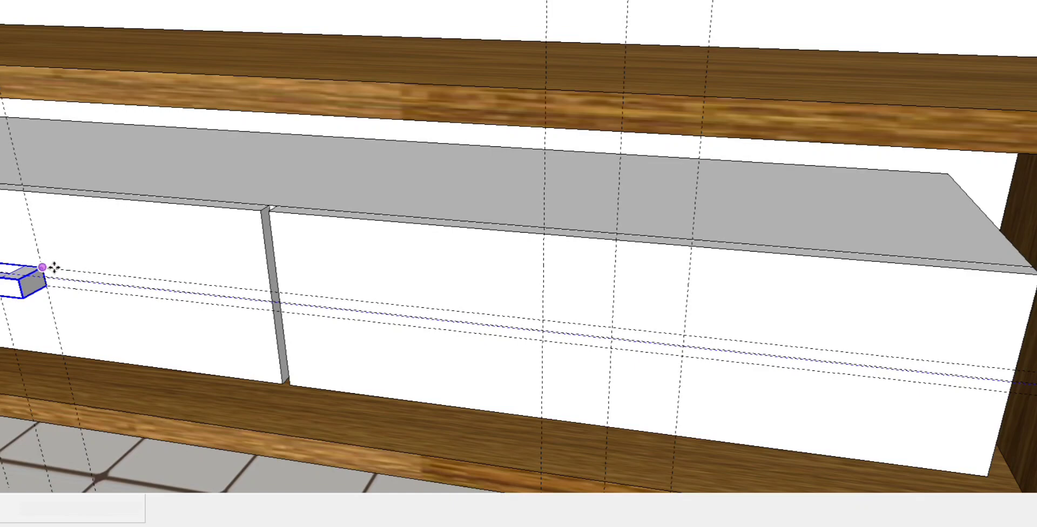
left_click(54, 269)
key("ctrl")
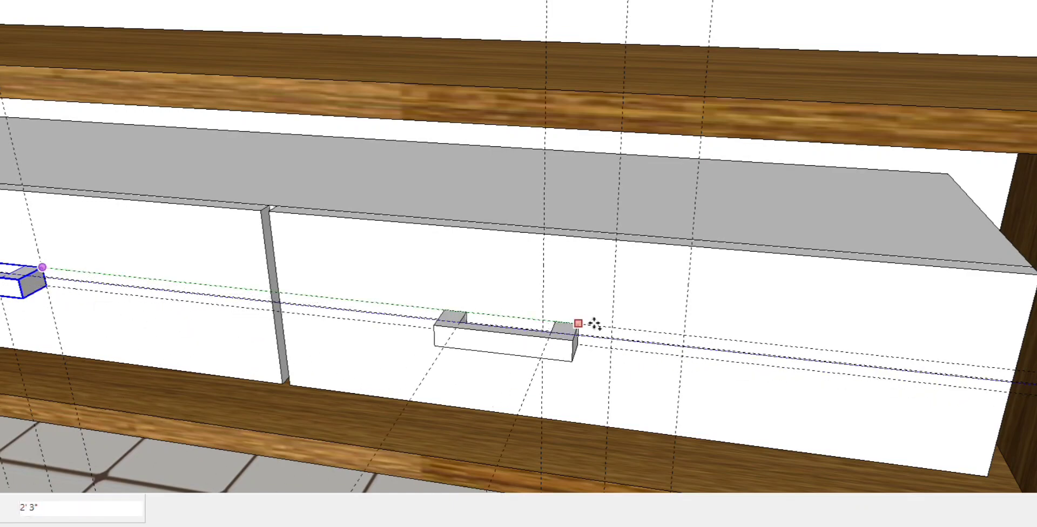
left_click(696, 331)
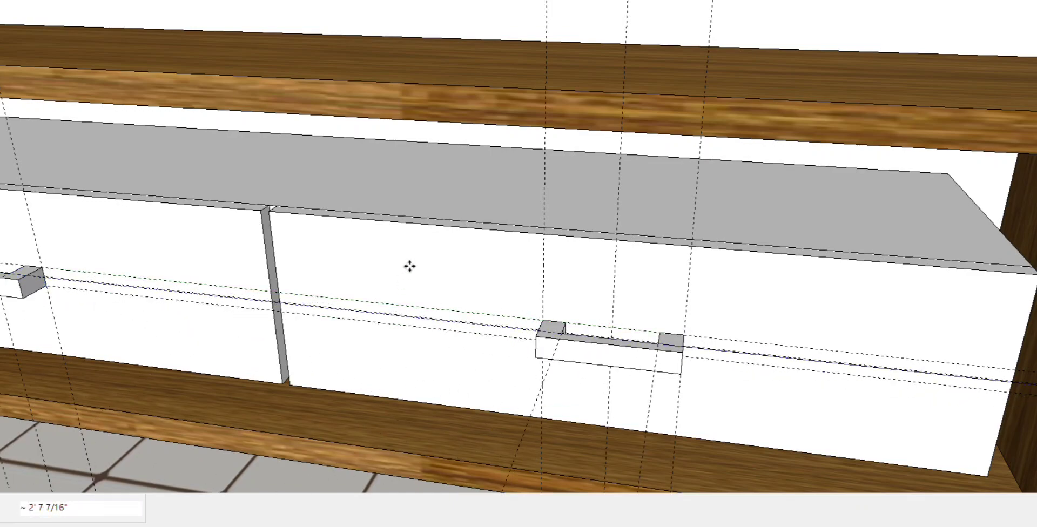
Erase the vertical guide lines over the right drawer
scroll(409, 266, "down", 4)
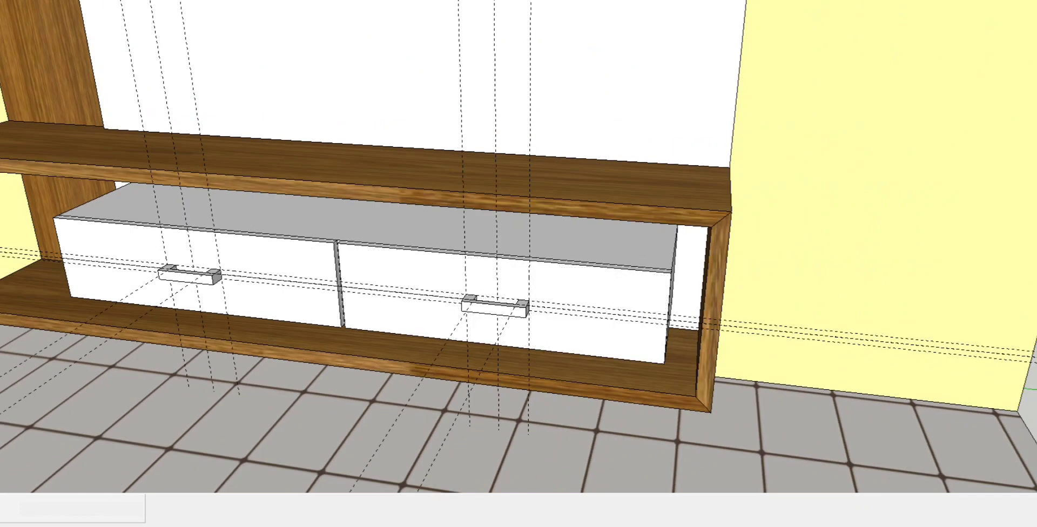
key("e")
left_click_drag(579, 84, 435, 77)
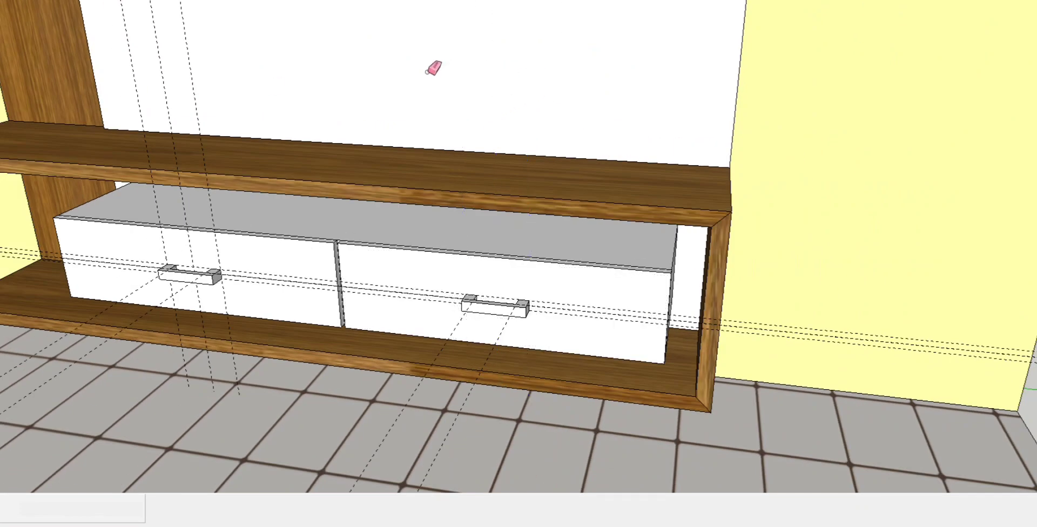
Erase the vertical guides over the left drawer and the horizontal guides across the cabinet
left_click_drag(121, 46, 220, 43)
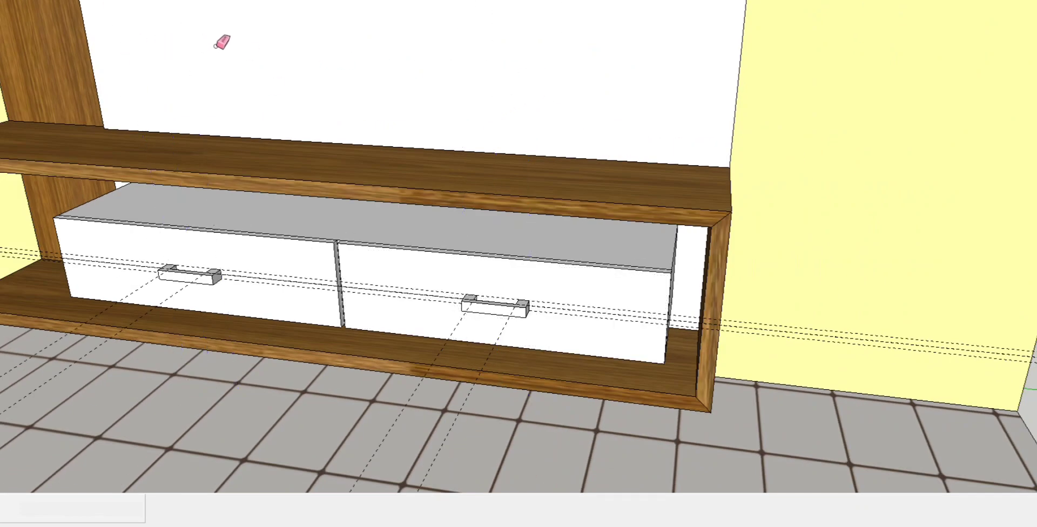
left_click_drag(833, 324, 830, 368)
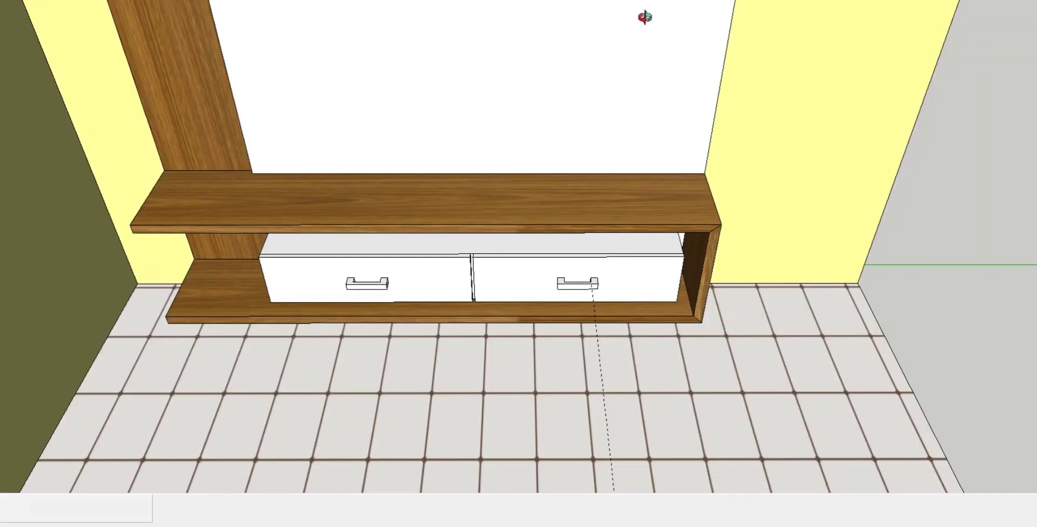
scroll(608, 295, "up", 3)
scroll(600, 289, "up", 2)
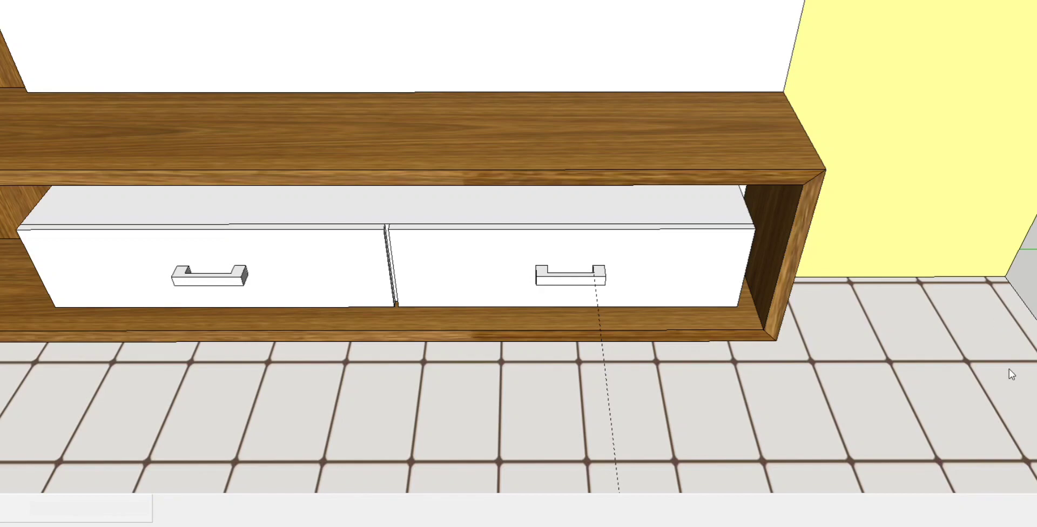
scroll(621, 275, "up", 3)
scroll(594, 267, "up", 2)
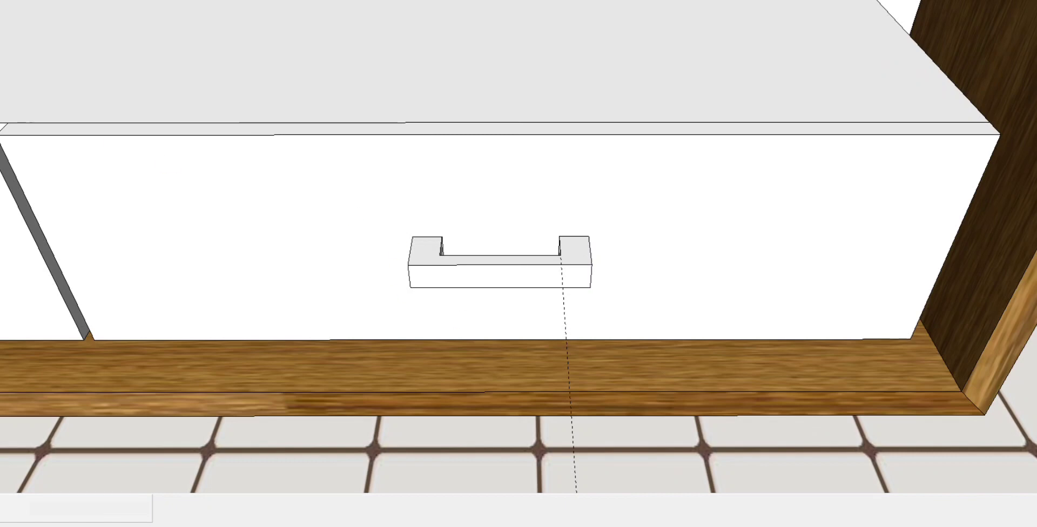
Paint every face of the left handle with the grey stone texture
double_click(526, 258)
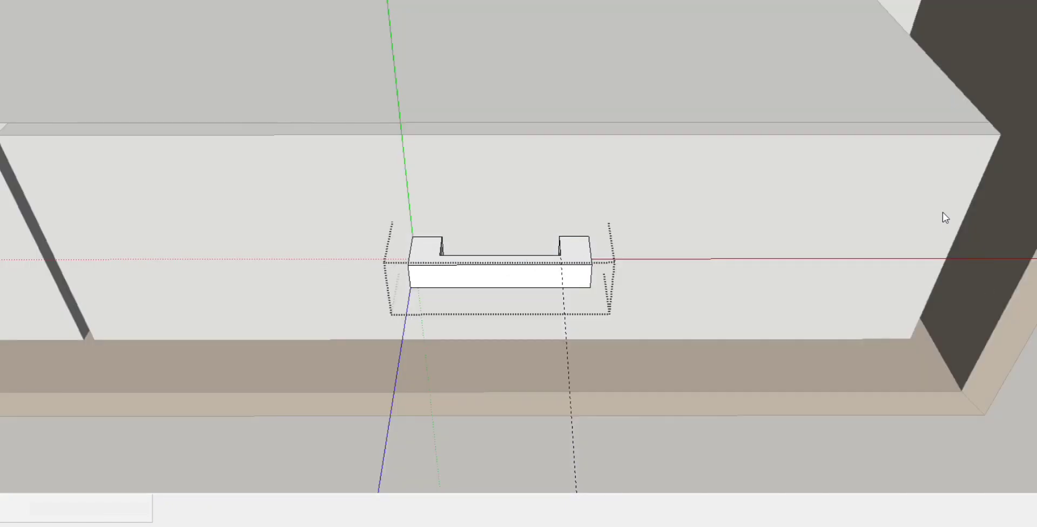
key("b")
middle_click_drag(748, 279, 273, 259)
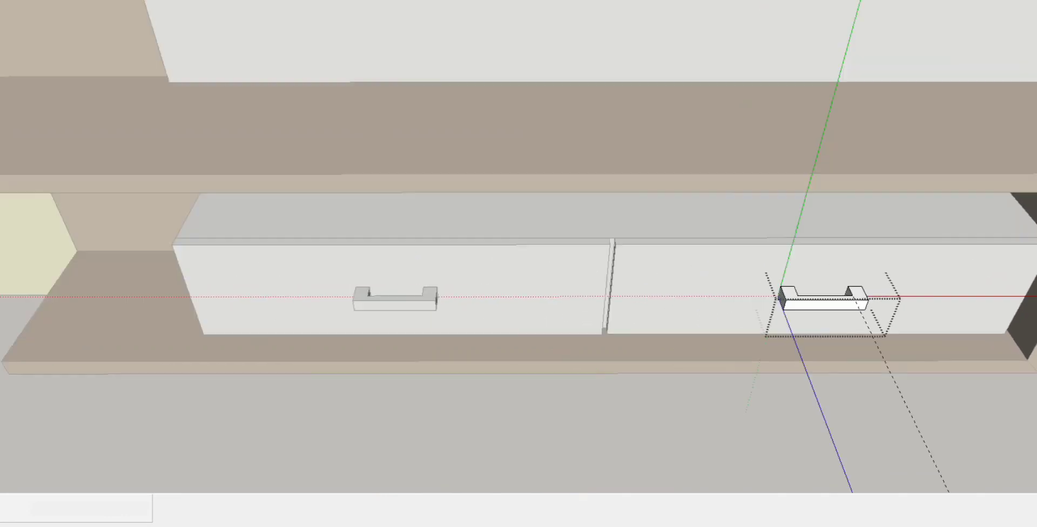
scroll(273, 258, "up", 3)
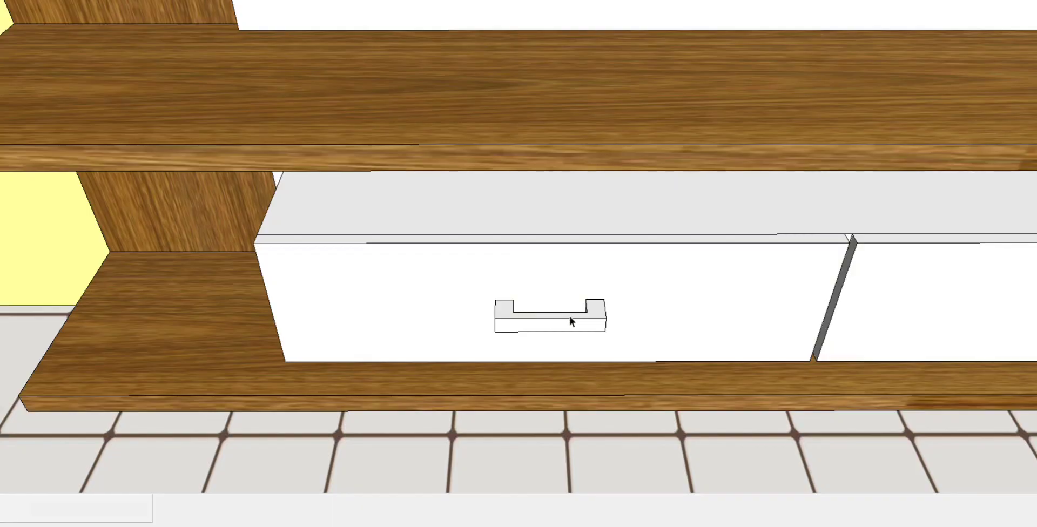
triple_click(569, 316)
key("b")
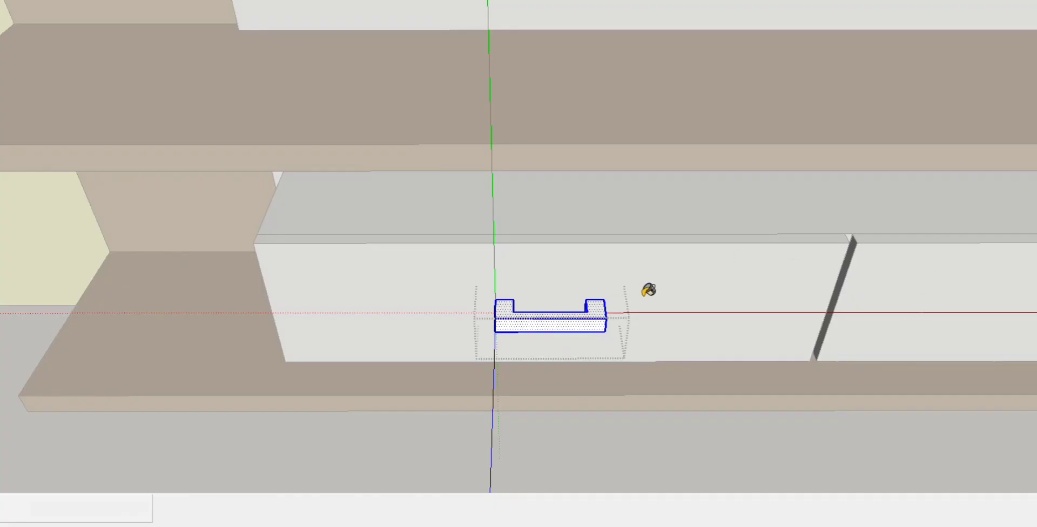
scroll(620, 302, "up", 3)
scroll(602, 308, "up", 2)
left_click(585, 315)
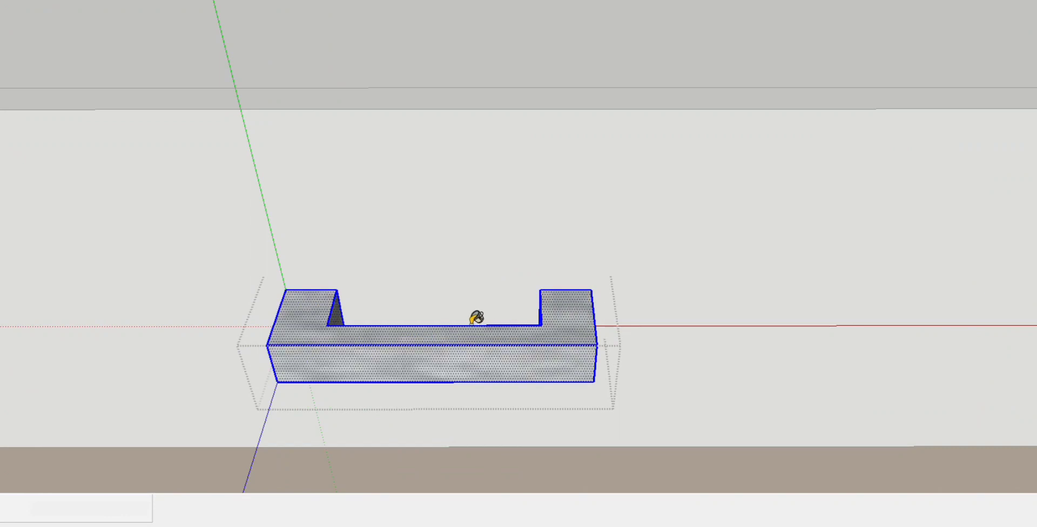
scroll(373, 314, "down", 3)
scroll(347, 326, "down", 4)
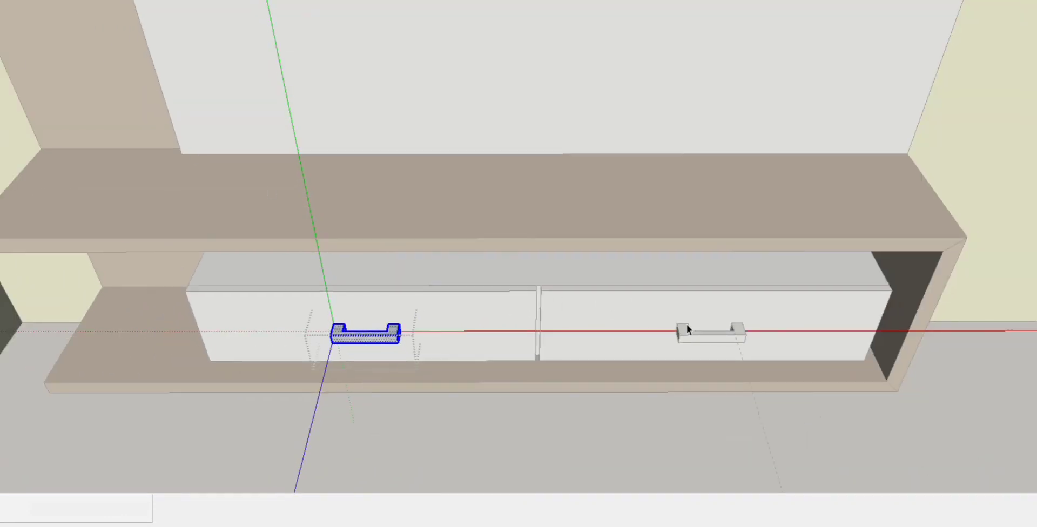
left_click(708, 331)
Open the right handle for editing and select all its faces
double_click(709, 327)
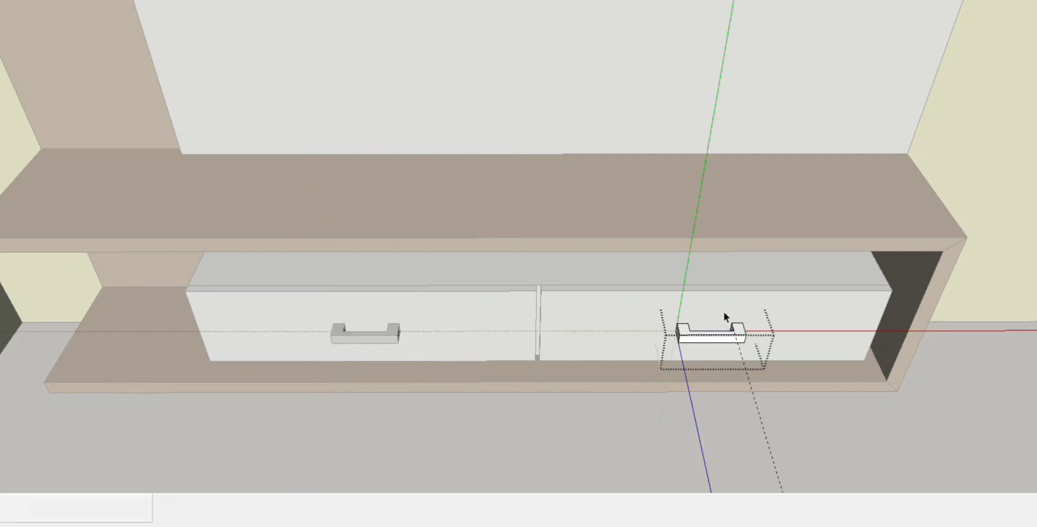
left_click(795, 421)
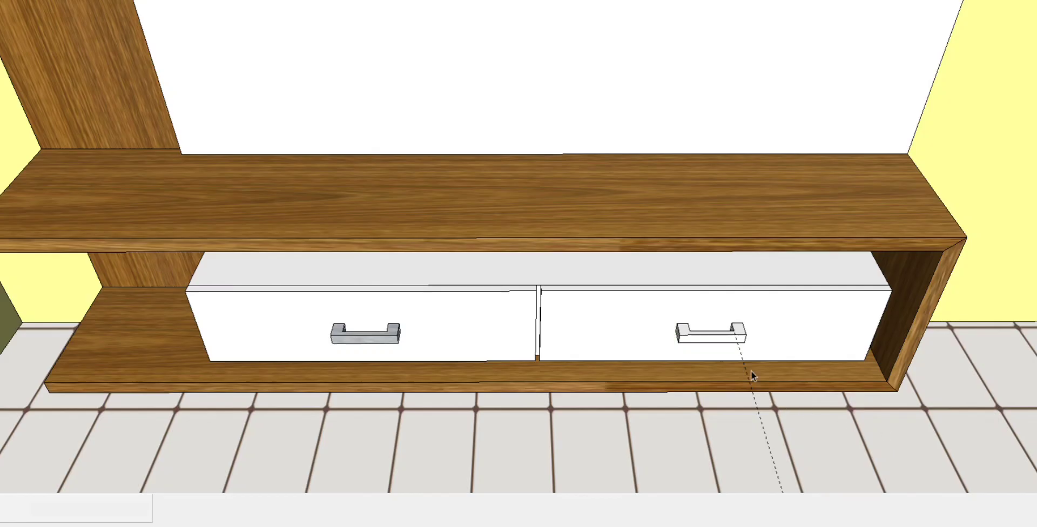
double_click(731, 333)
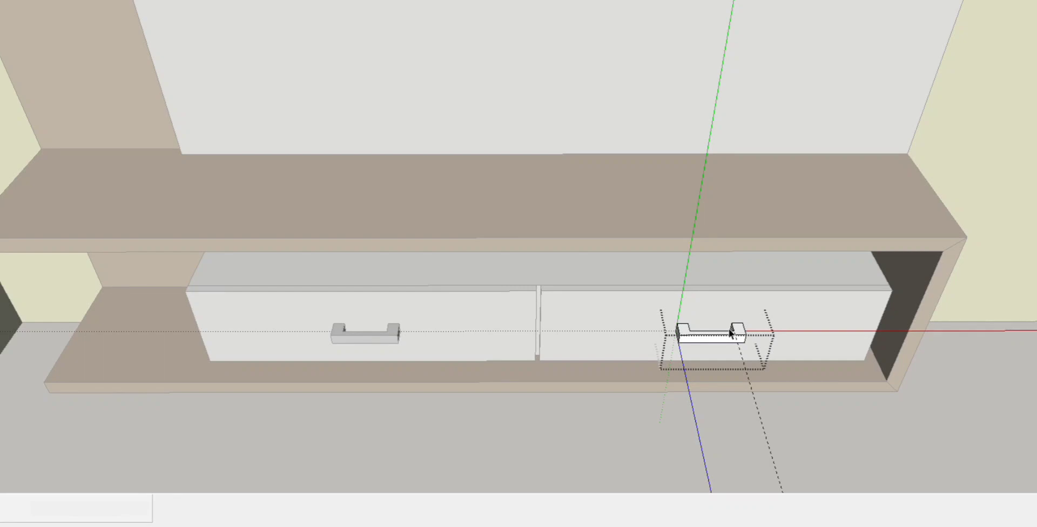
key("ctrl+a")
scroll(770, 280, "up", 4)
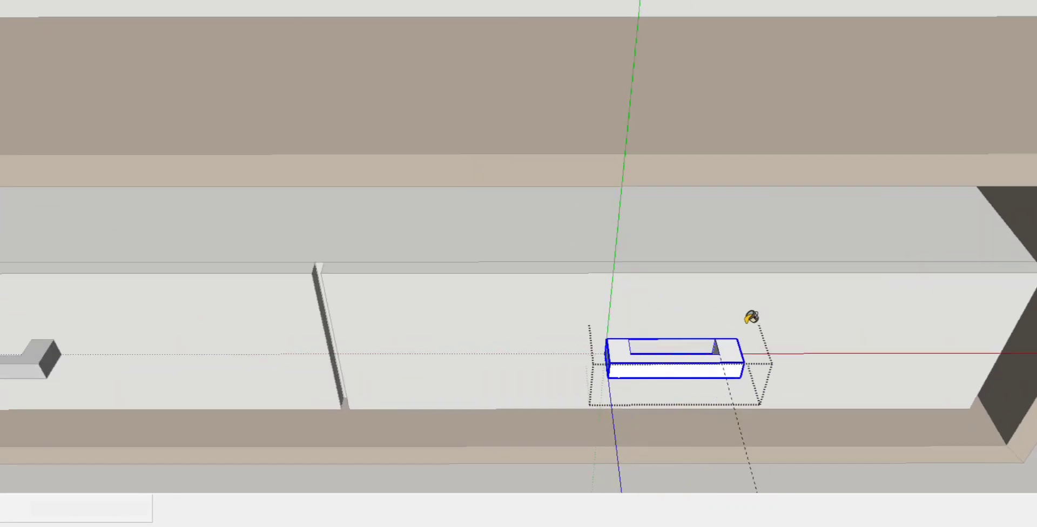
middle_click_drag(751, 317, 740, 363)
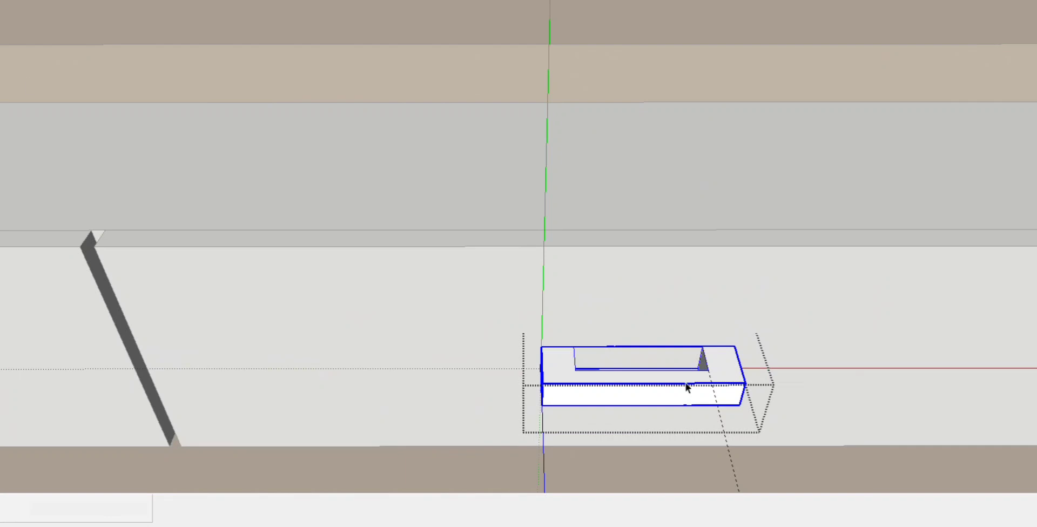
triple_click(686, 382)
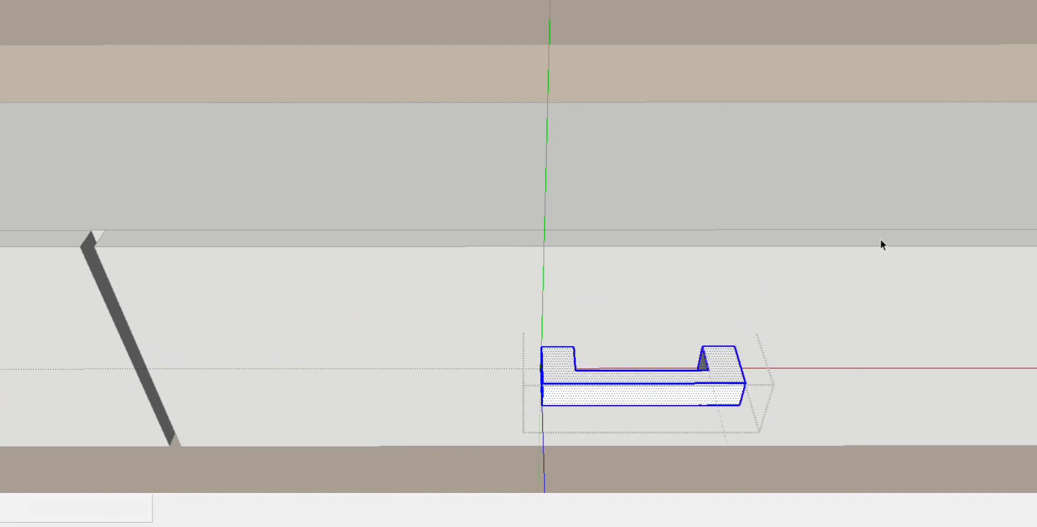
Paint the right handle with the same grey stone texture, then zoom to the whole TV unit
left_click(729, 363)
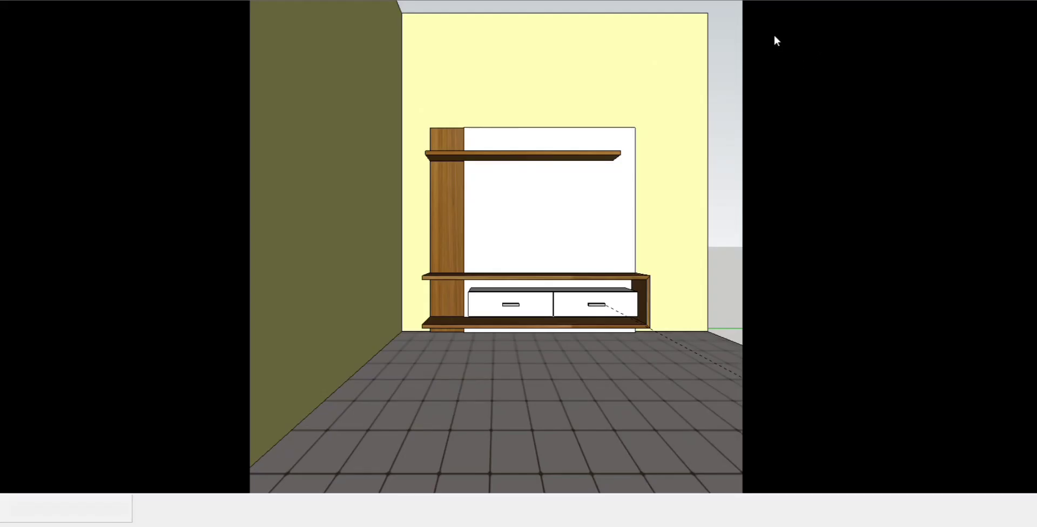
scroll(595, 150, "up", 3)
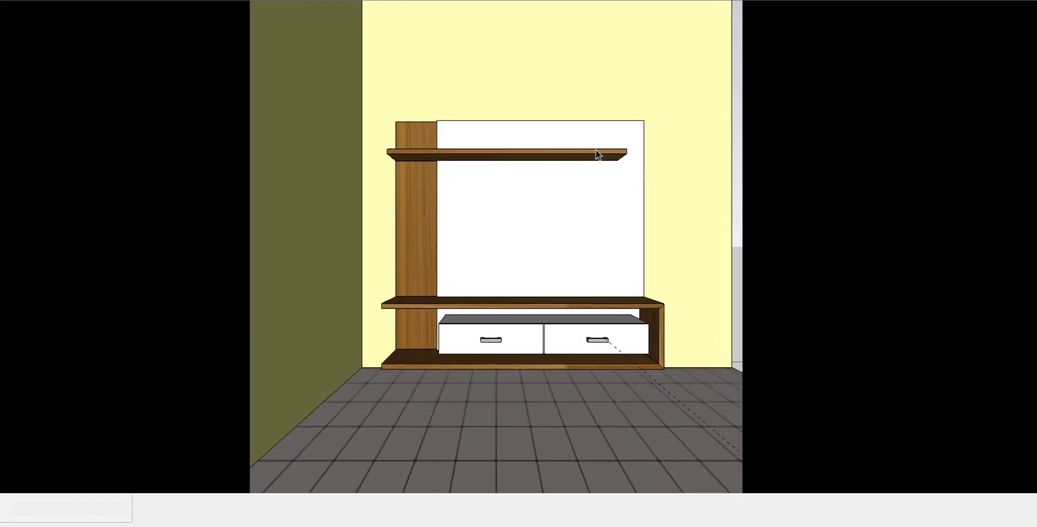
scroll(595, 150, "up", 1)
scroll(596, 150, "up", 1)
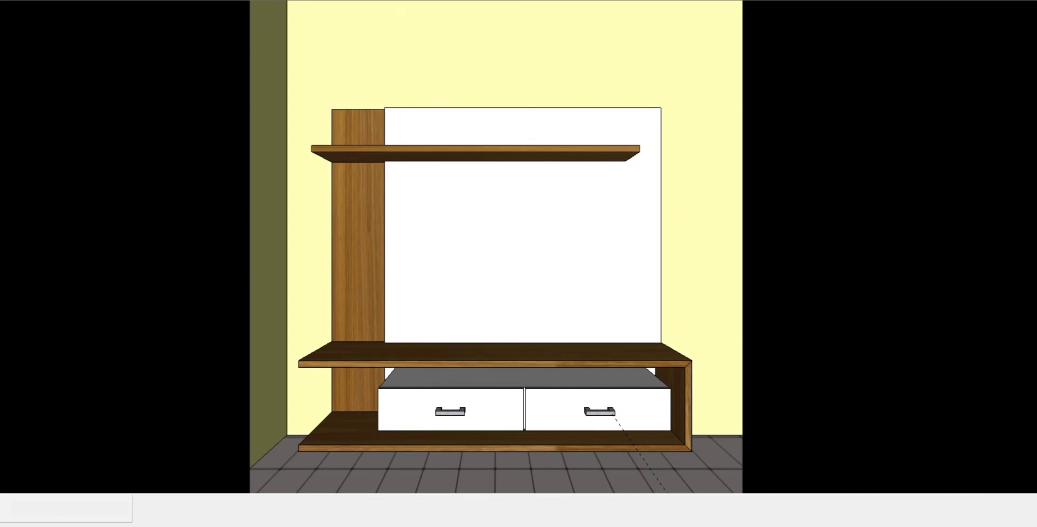
key("z")
left_click_drag(483, 211, 491, 193)
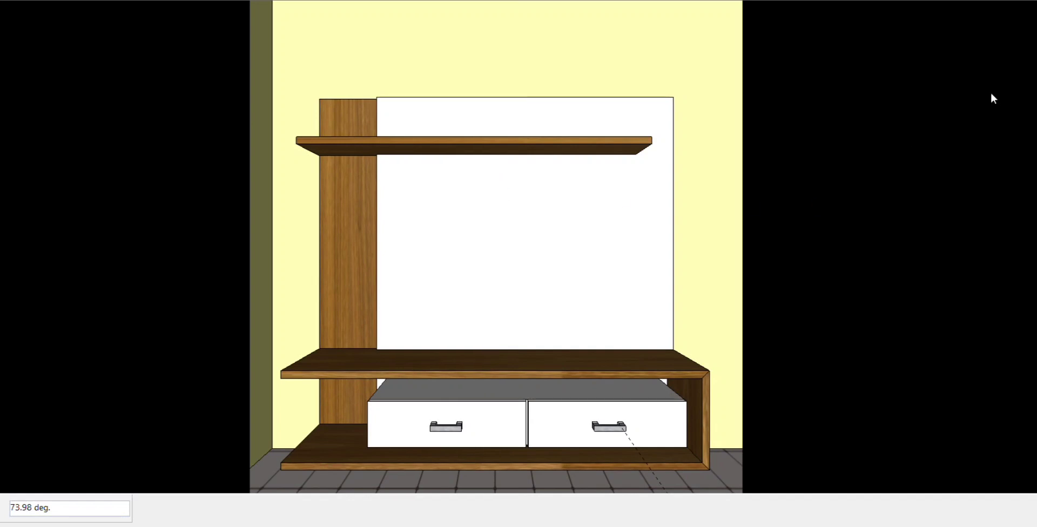